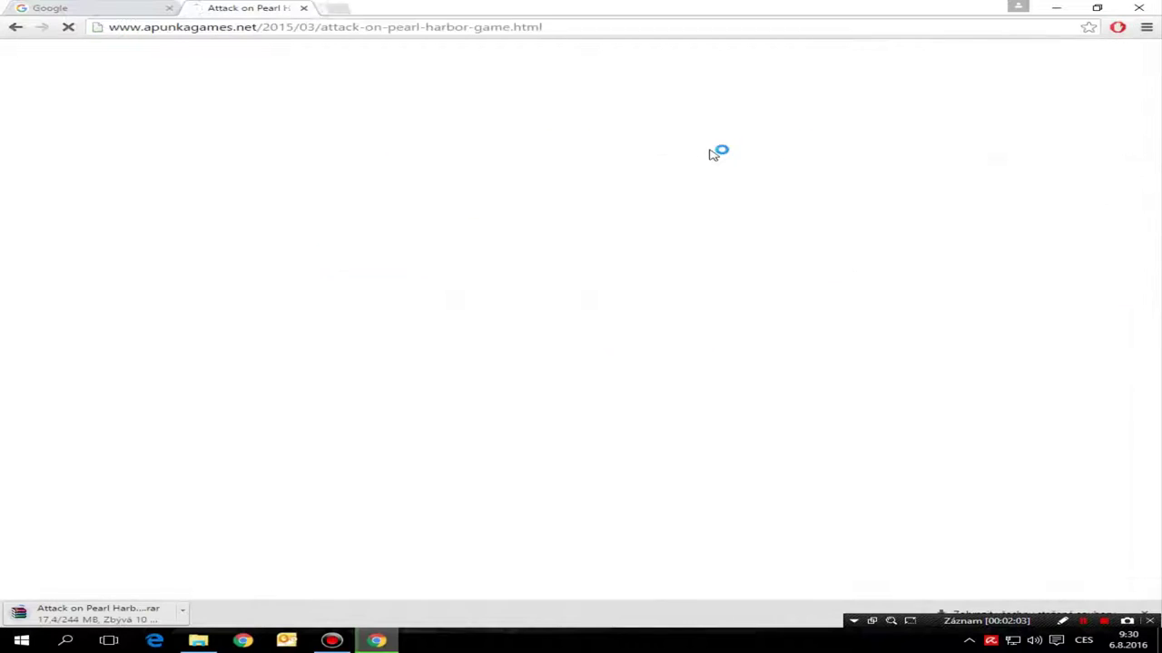
- Close the Google tab and examine the Attack on Pearl Harbor page's system requirements, screenshots, installation instructions and game size
click(169, 9)
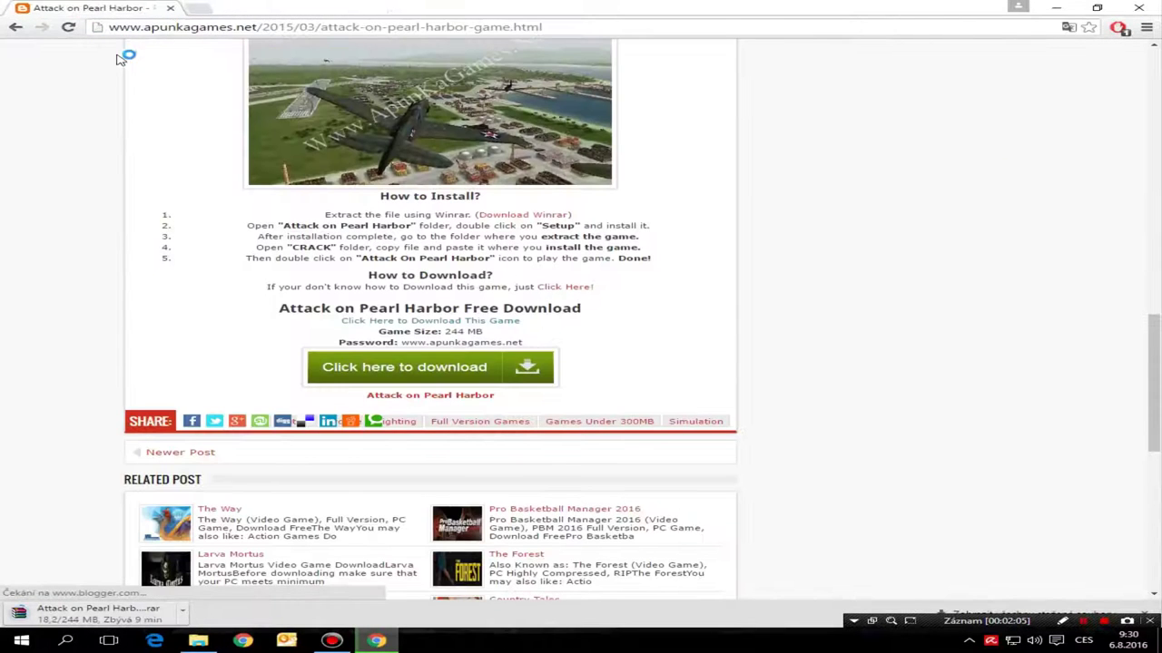
scroll(100, 299, up, 8)
scroll(104, 308, up, 2)
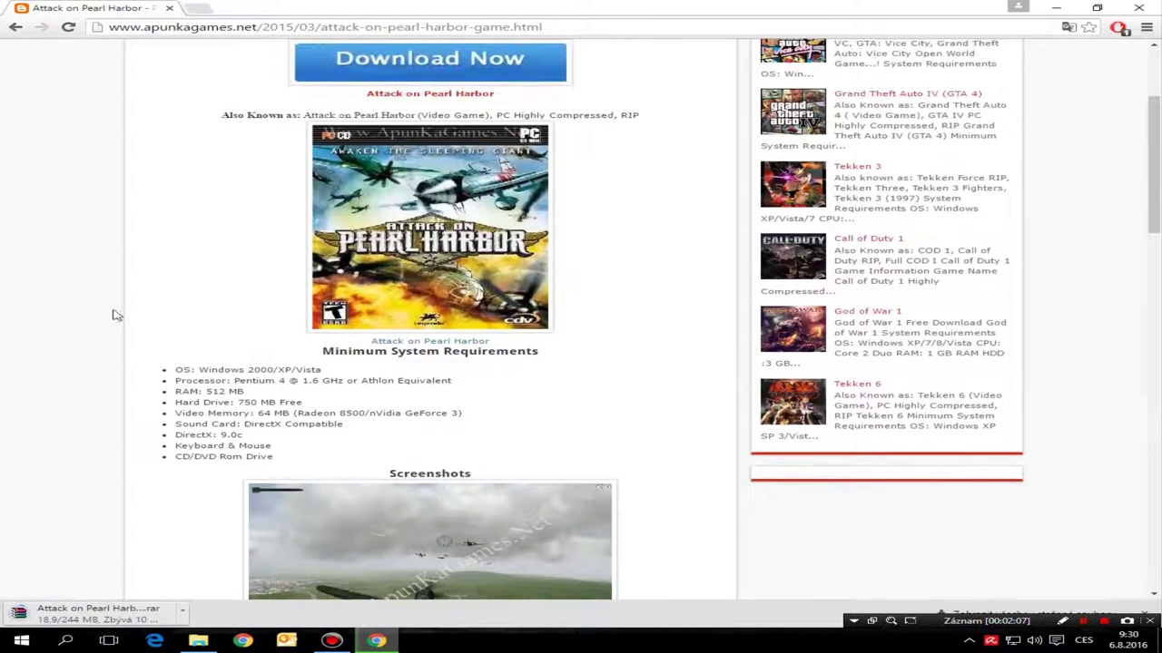
scroll(723, 299, up, 1)
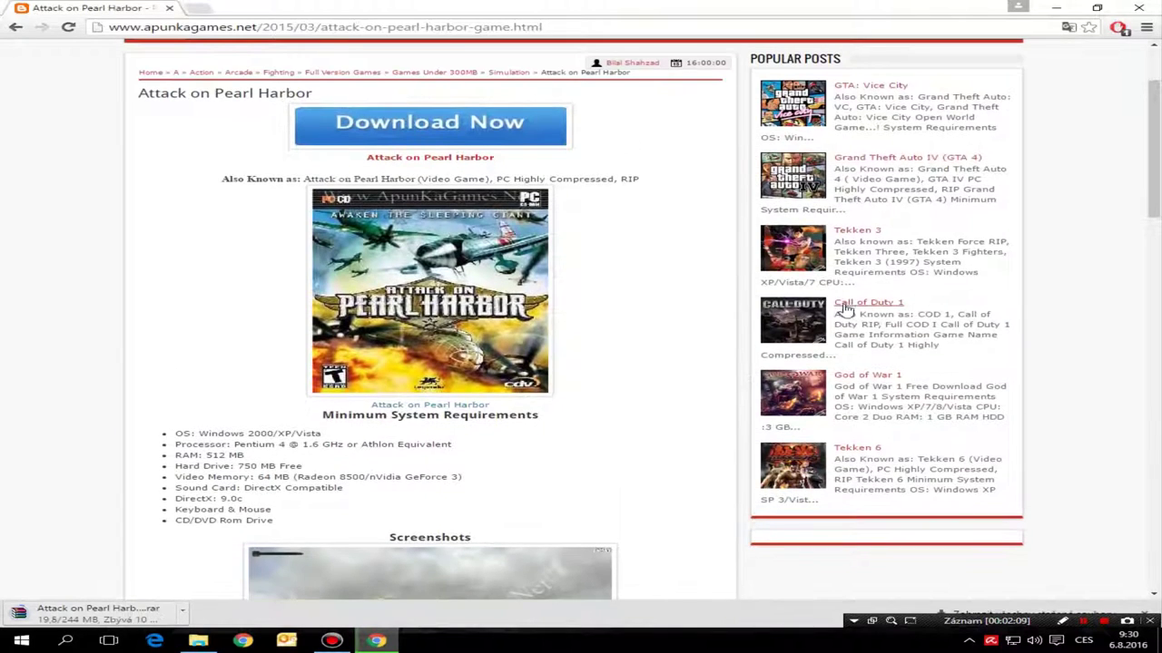
scroll(709, 300, up, 1)
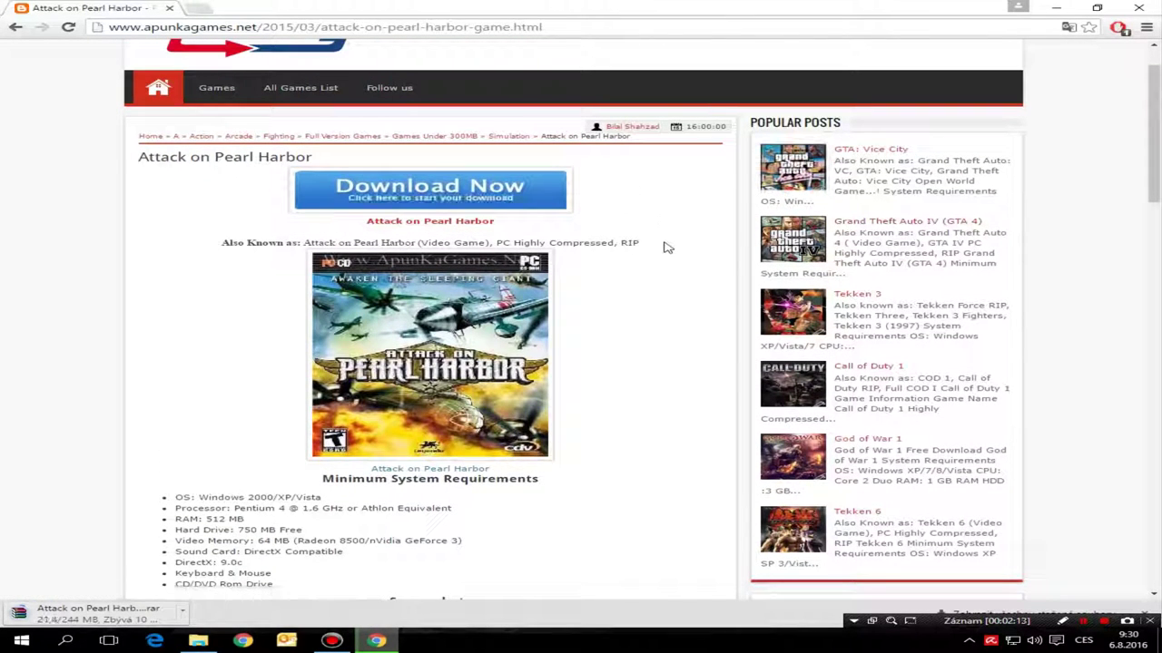
scroll(667, 247, down, 8)
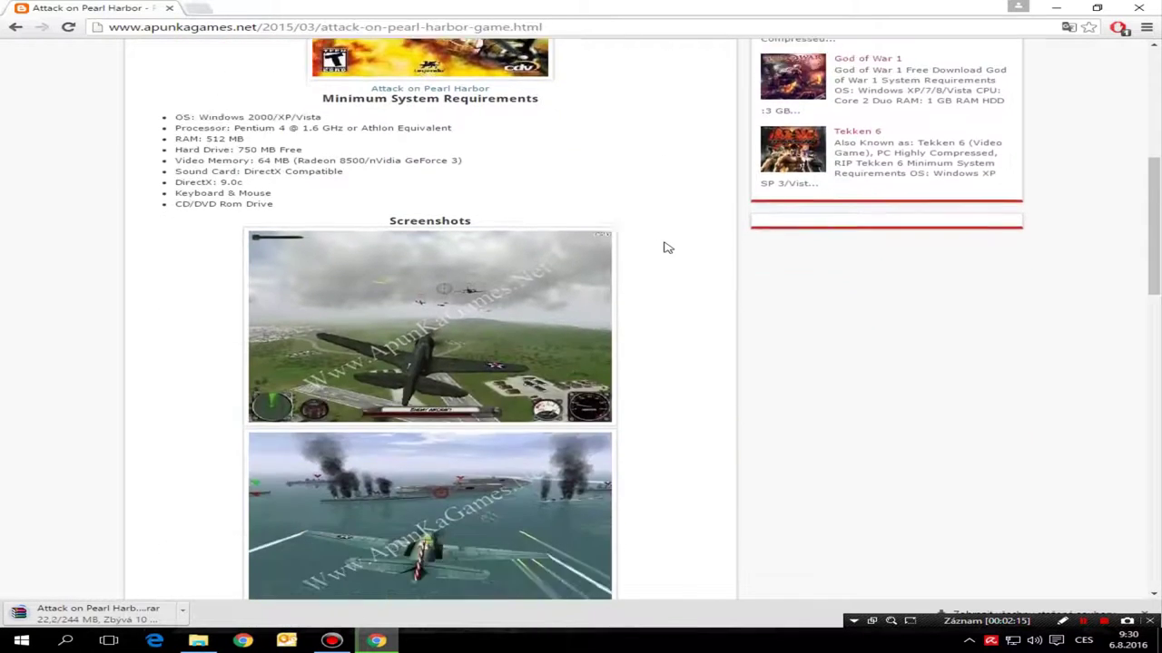
scroll(667, 247, down, 7)
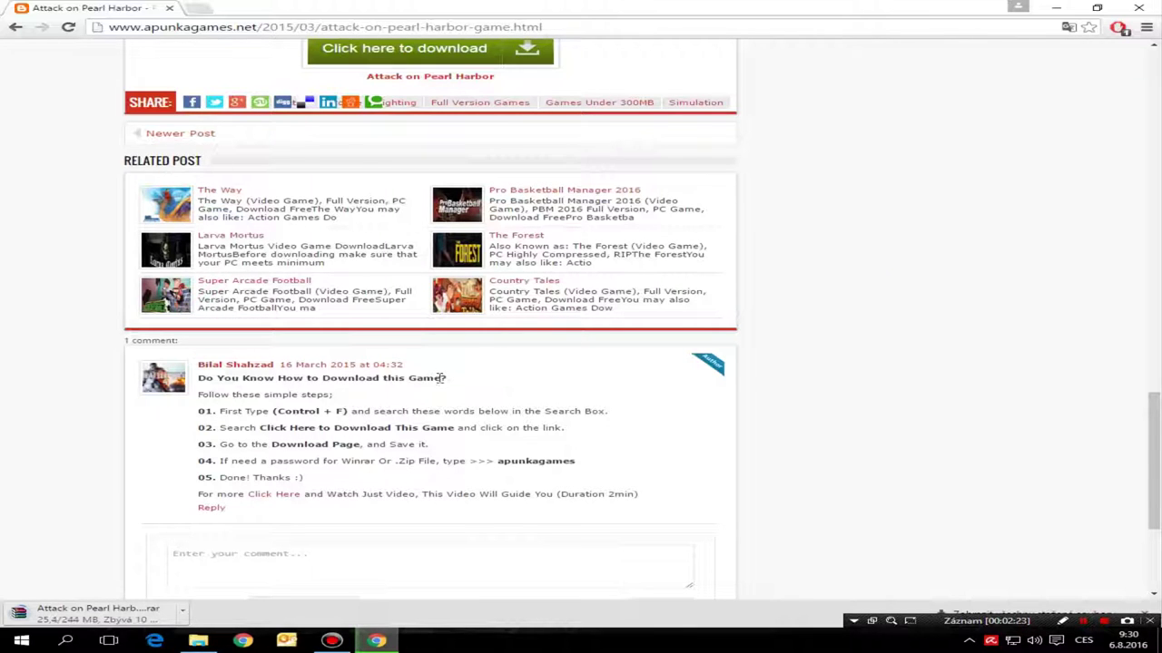
scroll(456, 365, up, 1)
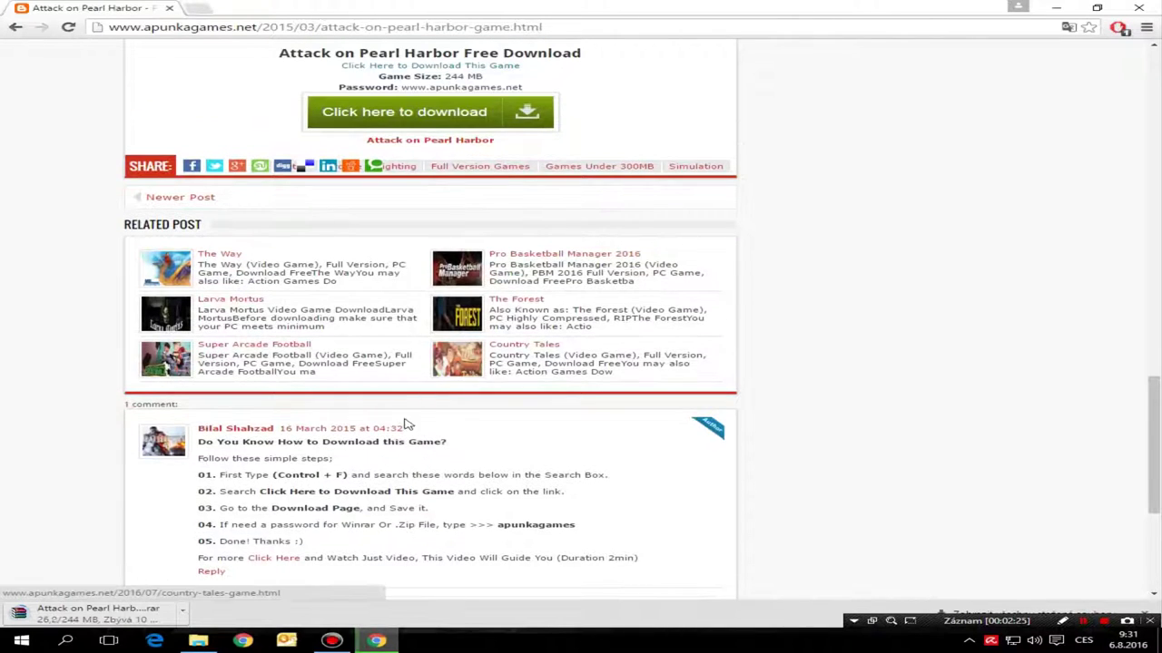
scroll(526, 473, up, 4)
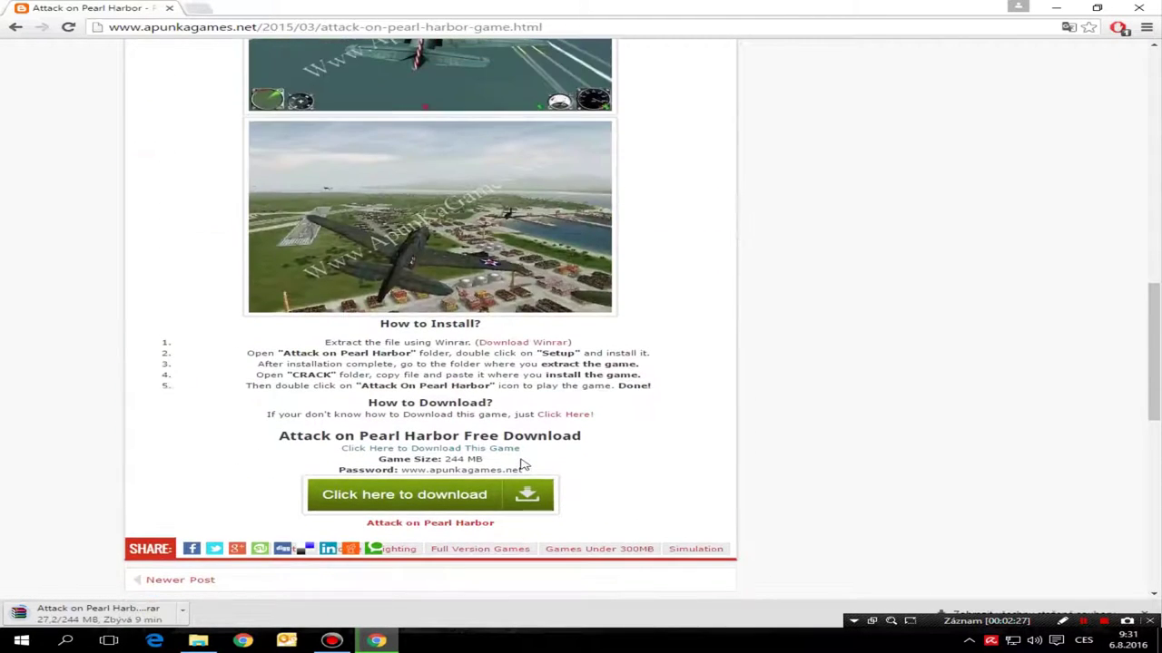
double_click(446, 460)
click(459, 458)
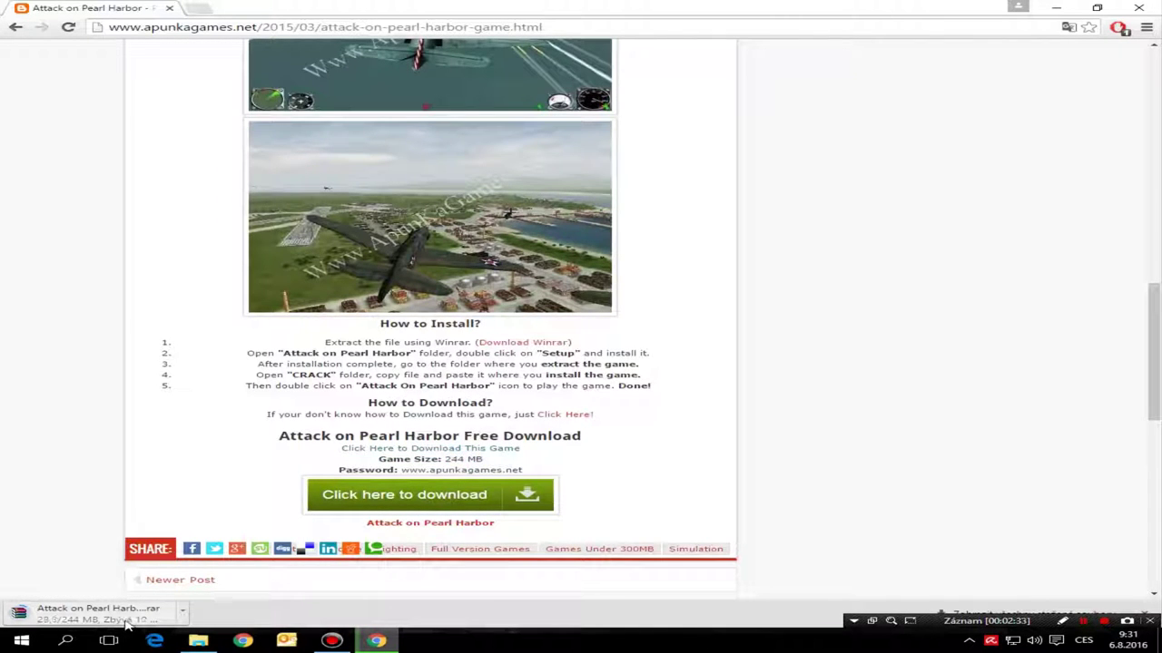
scroll(953, 599, down, 1)
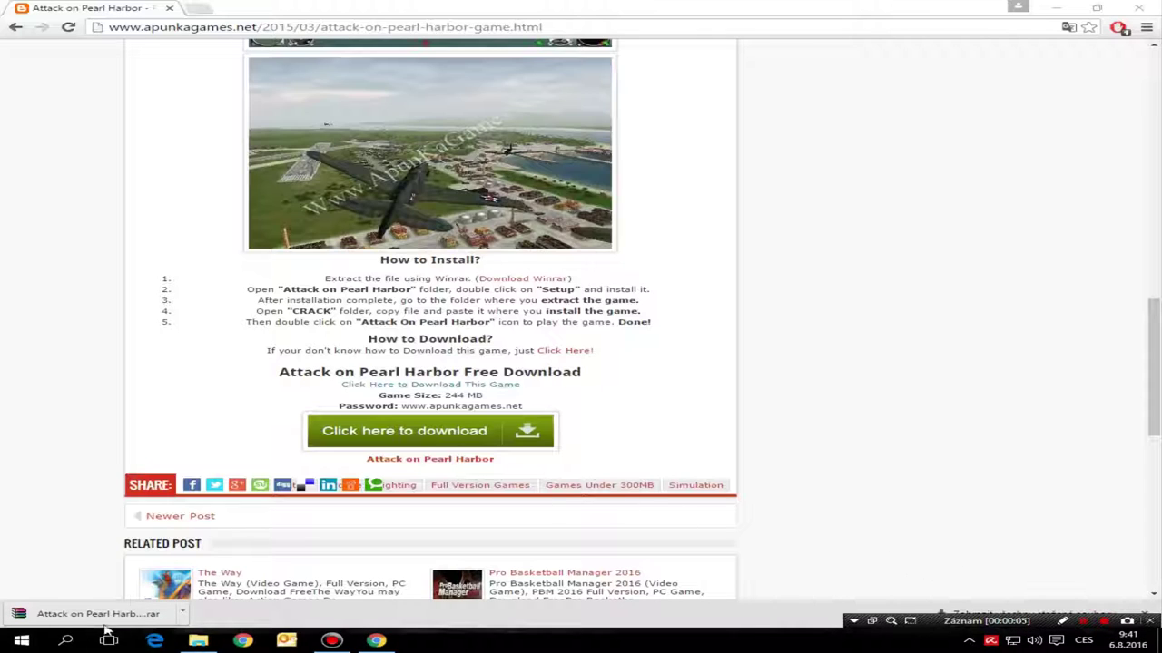
- Open the downloaded Attack on Pearl Harbor archive in WinRAR and check the contents of its game folder
click(76, 616)
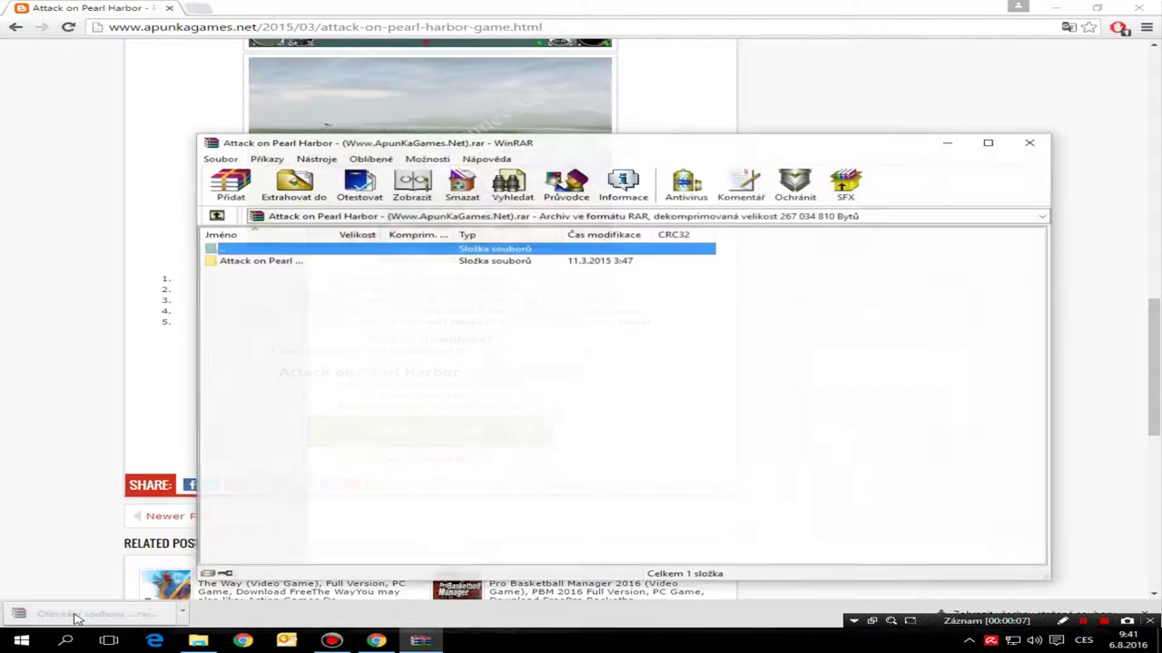
click(452, 263)
double_click(453, 263)
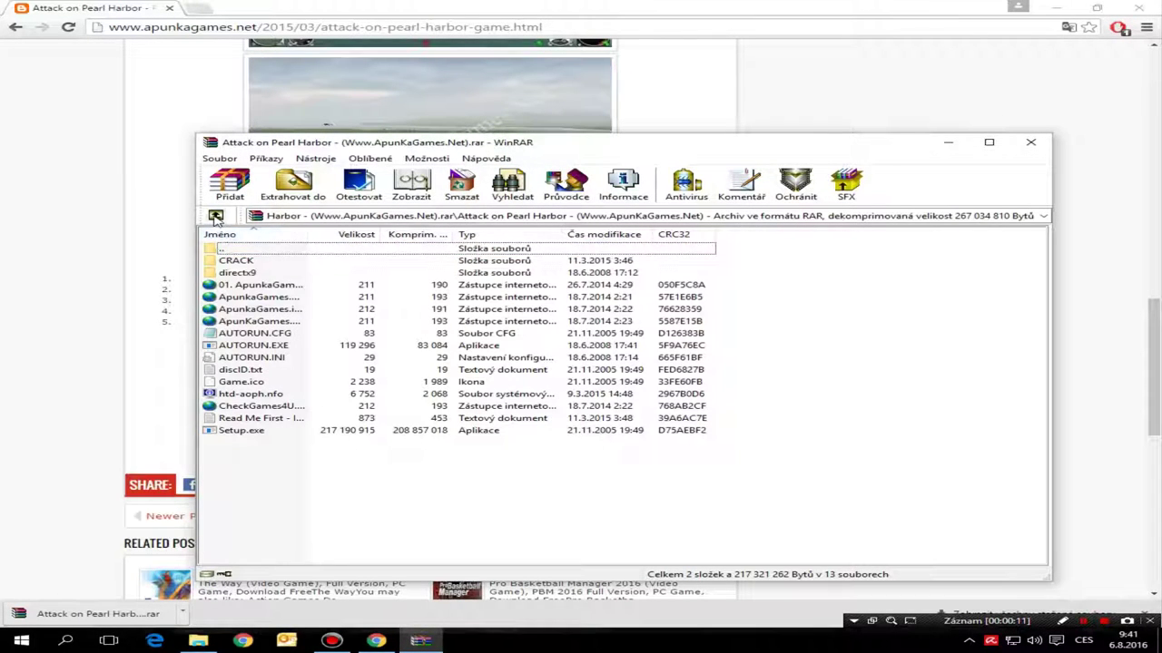
click(216, 216)
drag(485, 145, 476, 370)
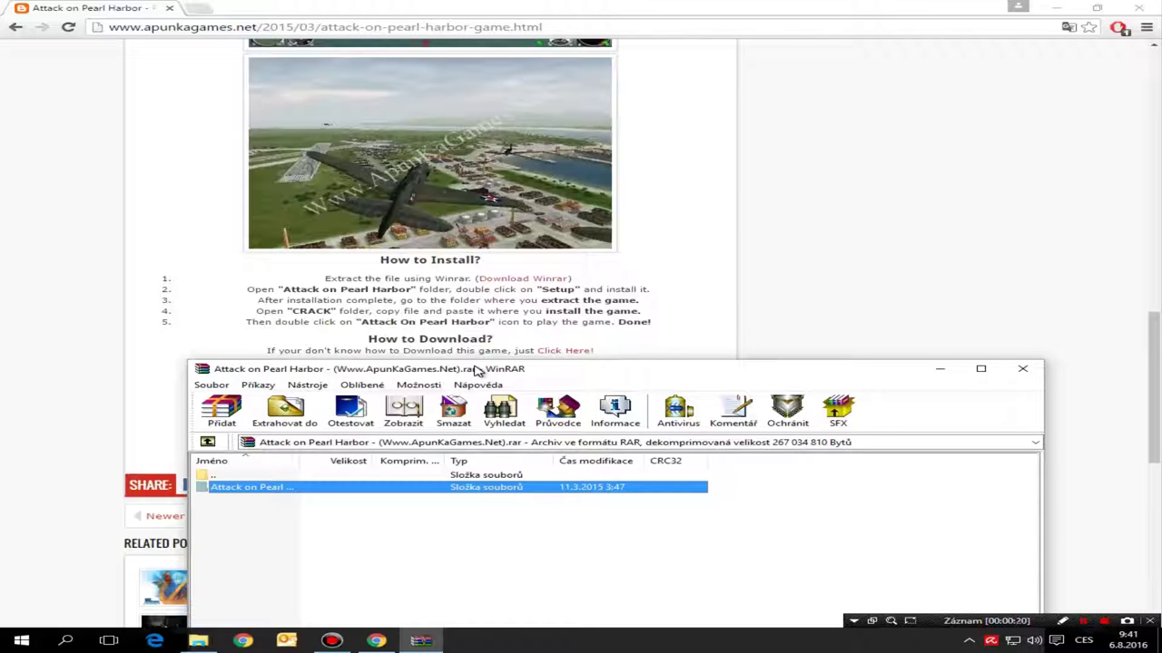
drag(477, 370, 495, 190)
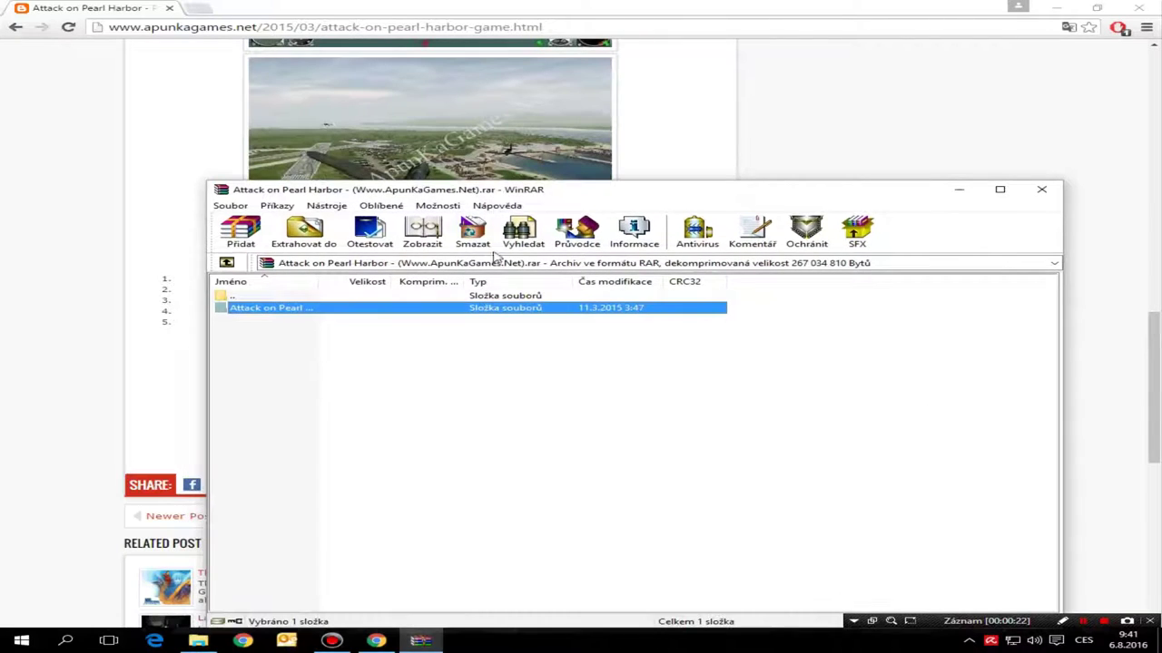
- Go up from inside the archive to the Downloads folder that contains it
right_click(420, 313)
key(Escape)
click(227, 263)
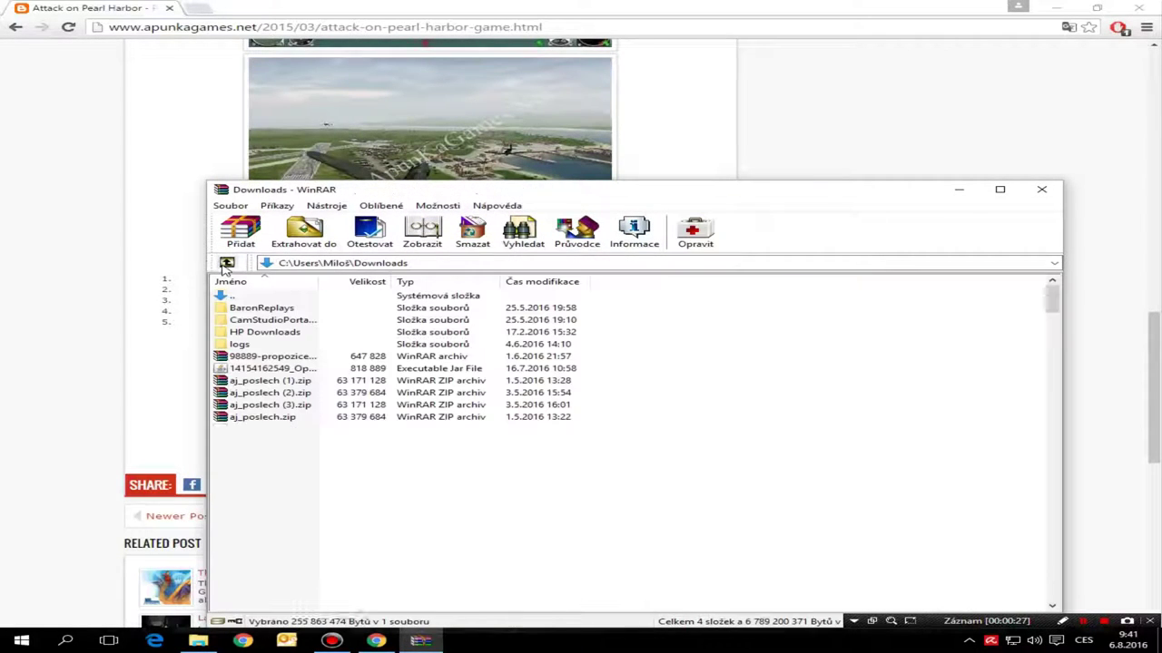
right_click(281, 465)
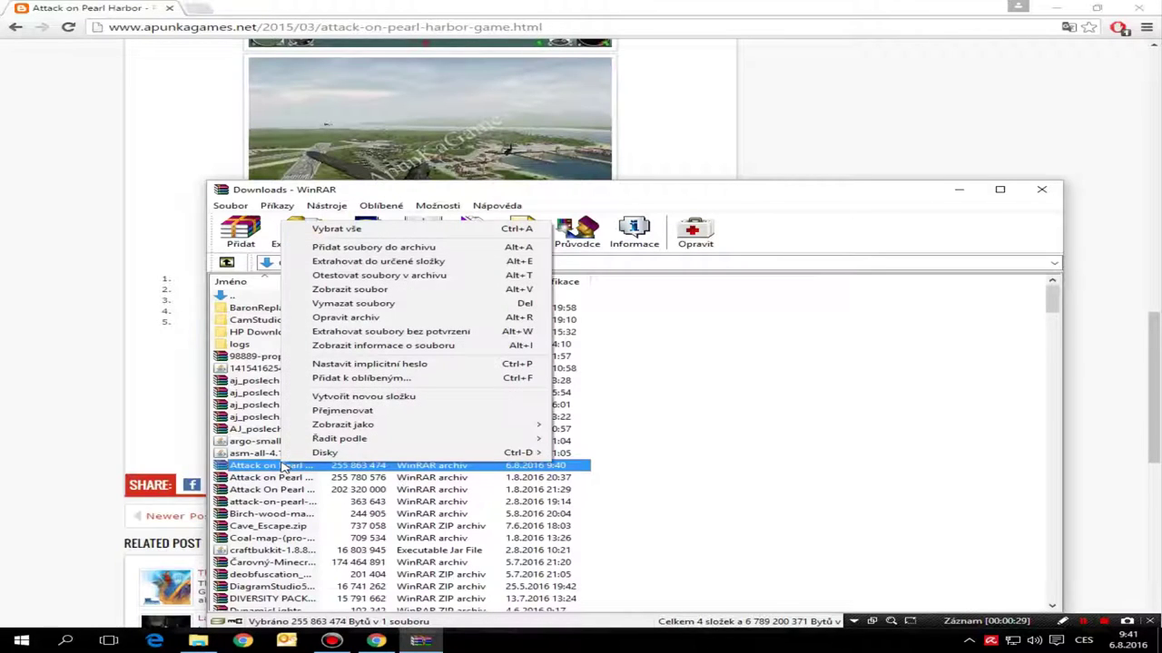
click(349, 261)
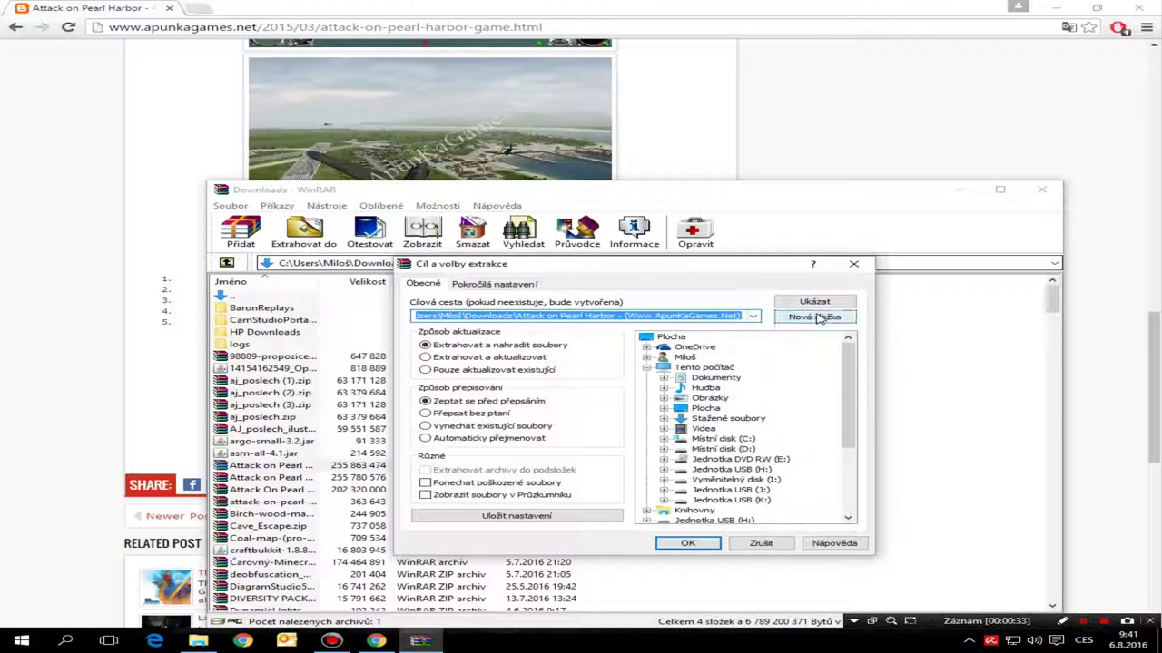
click(657, 337)
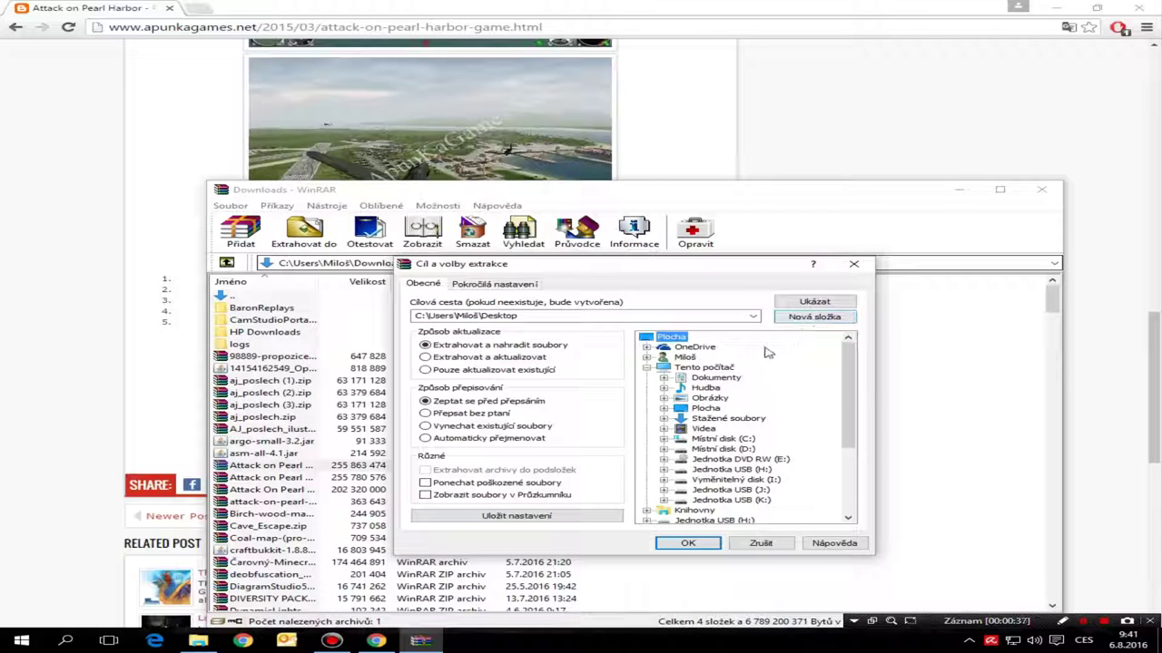
click(853, 263)
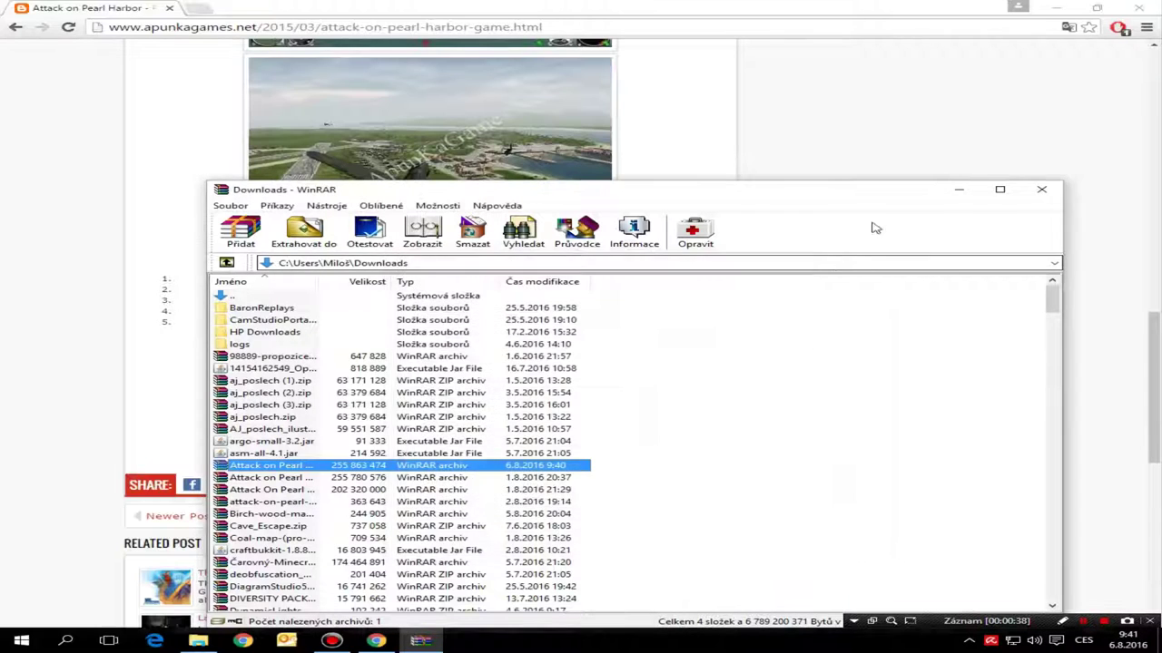
- Minimize the browser and create a new folder with the default name on the desktop
click(1057, 8)
click(481, 128)
right_click(481, 129)
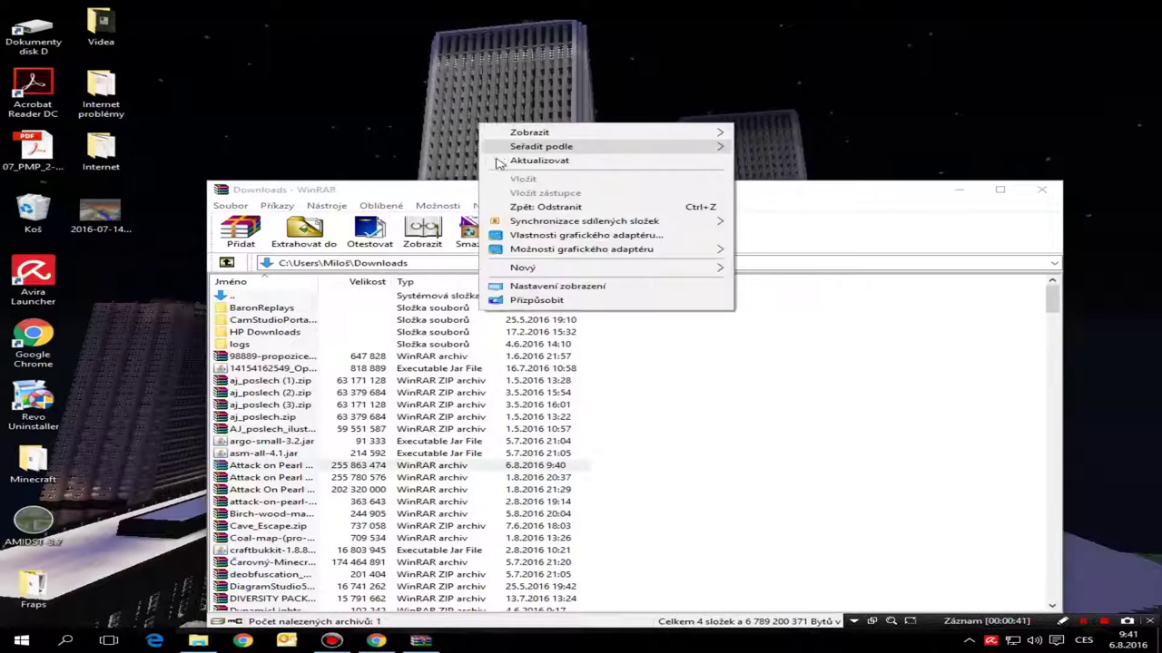
mouse_move(674, 267)
click(775, 269)
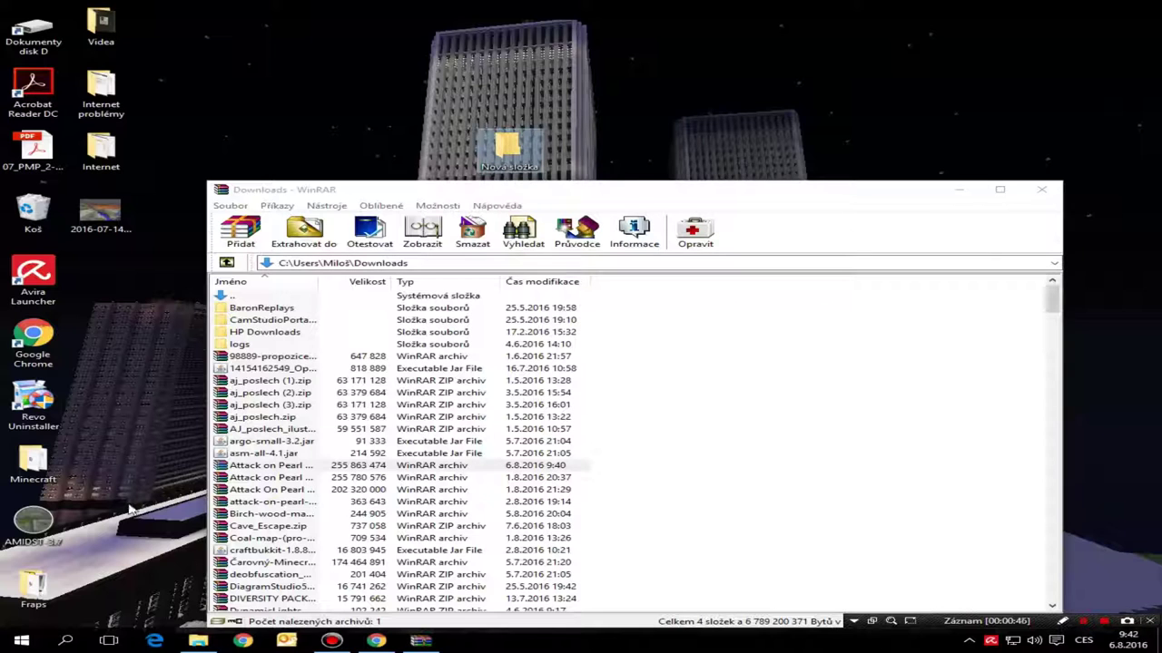
- Extract the Attack on Pearl Harbor archive into the desktop folder Nová složka and close WinRAR
right_click(281, 468)
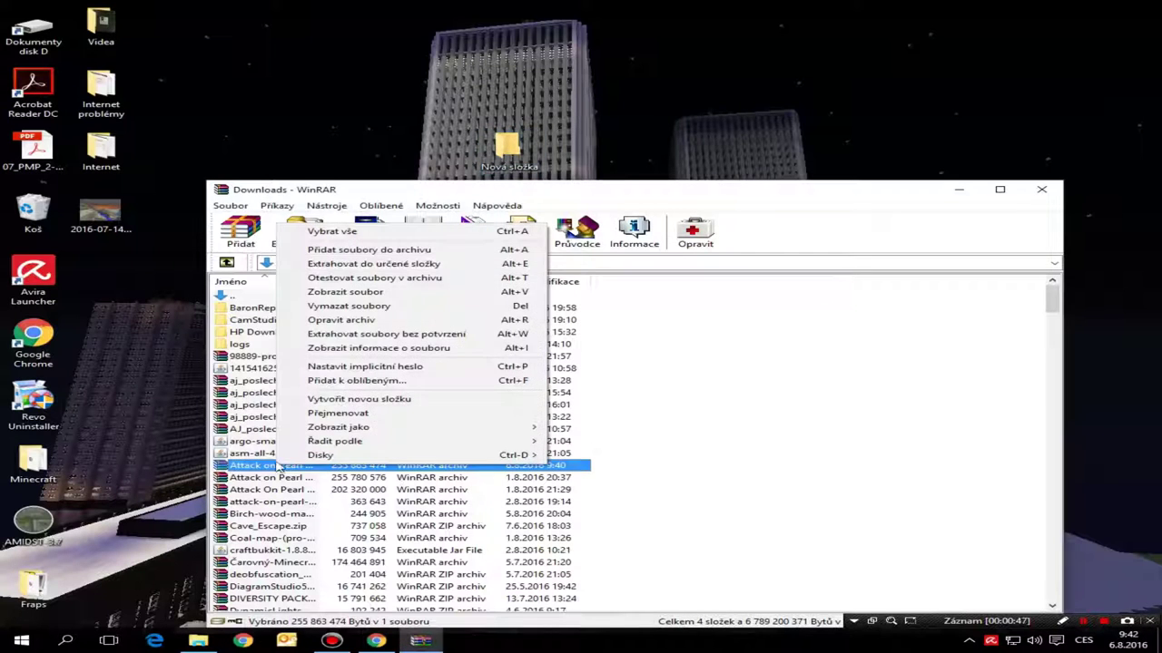
click(345, 275)
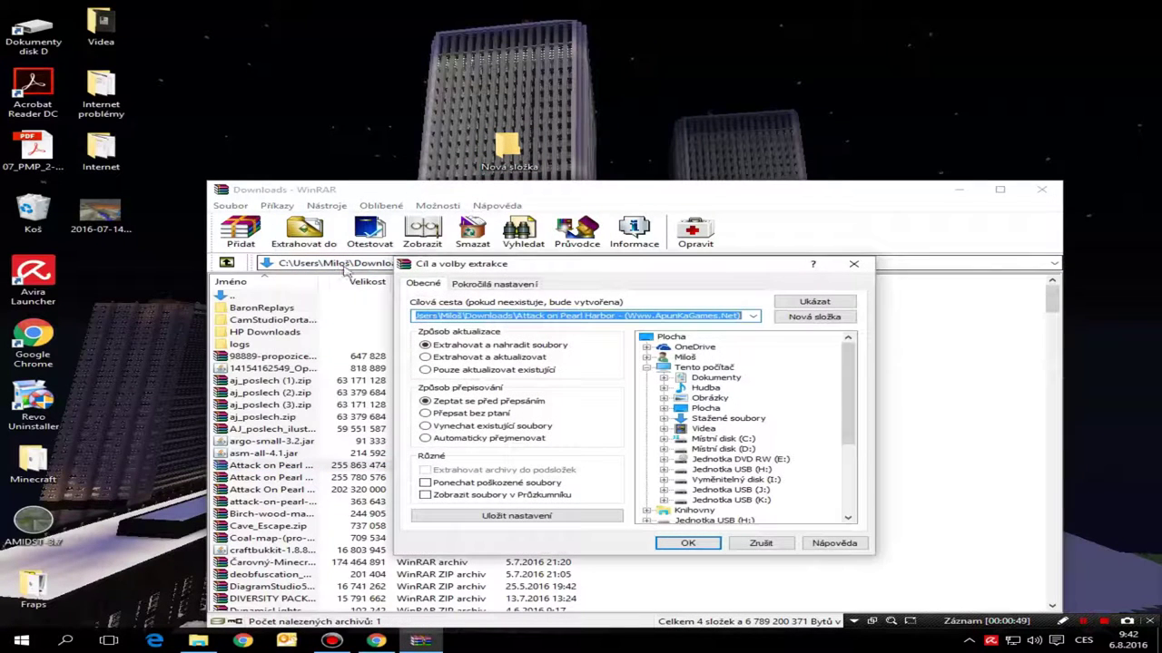
click(674, 339)
scroll(672, 494, down, 4)
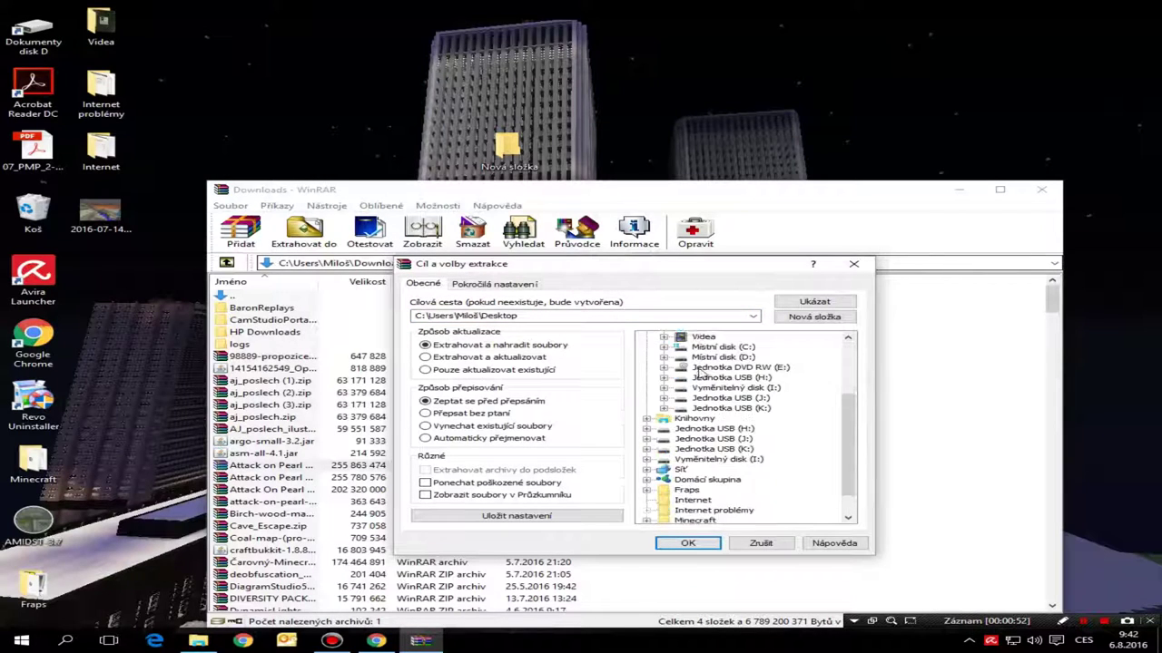
click(700, 500)
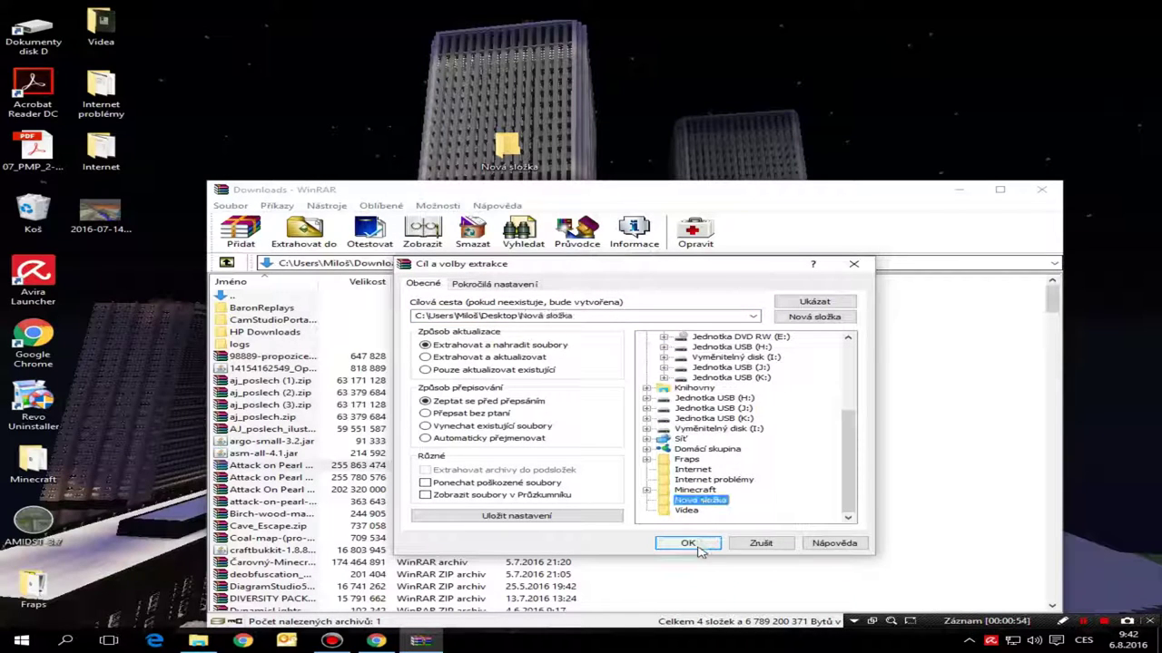
click(695, 544)
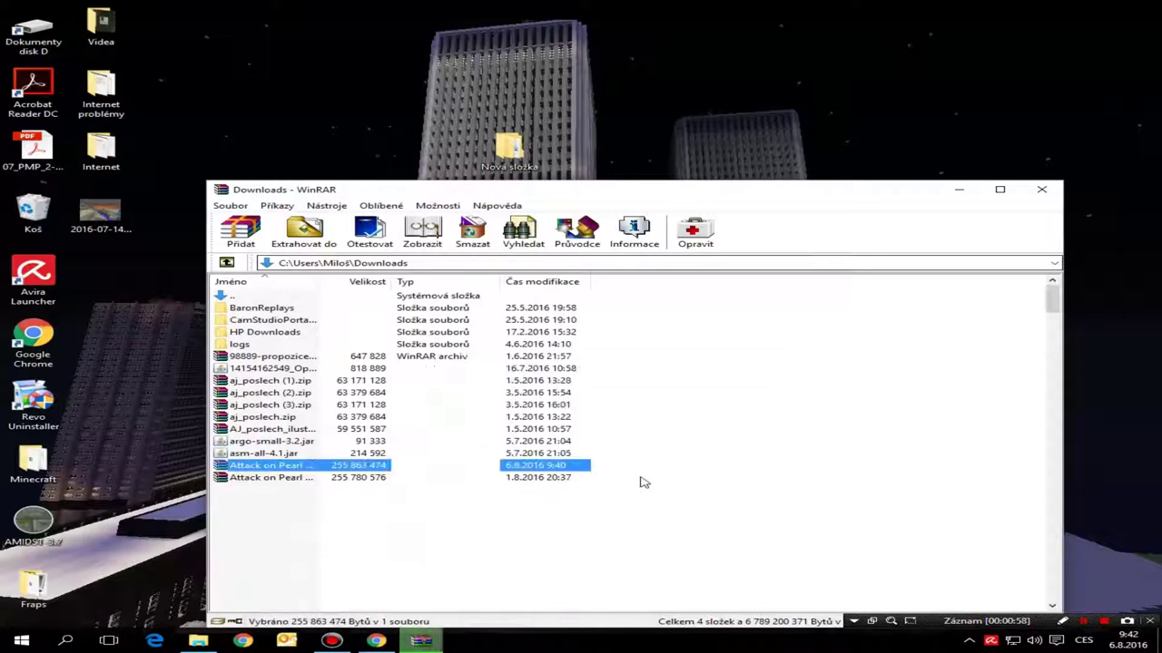
click(1041, 189)
- Open the extracted Attack on Pearl Harbor folder inside Nová složka, dismissing the Avira security alert
double_click(509, 147)
click(473, 306)
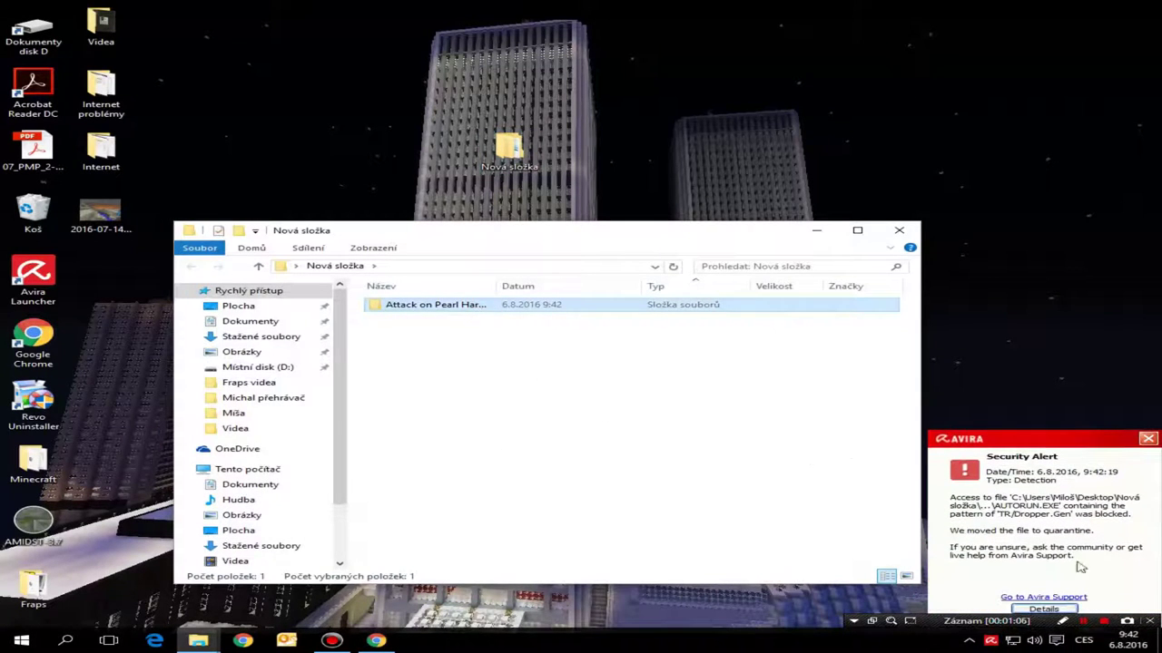
click(1148, 438)
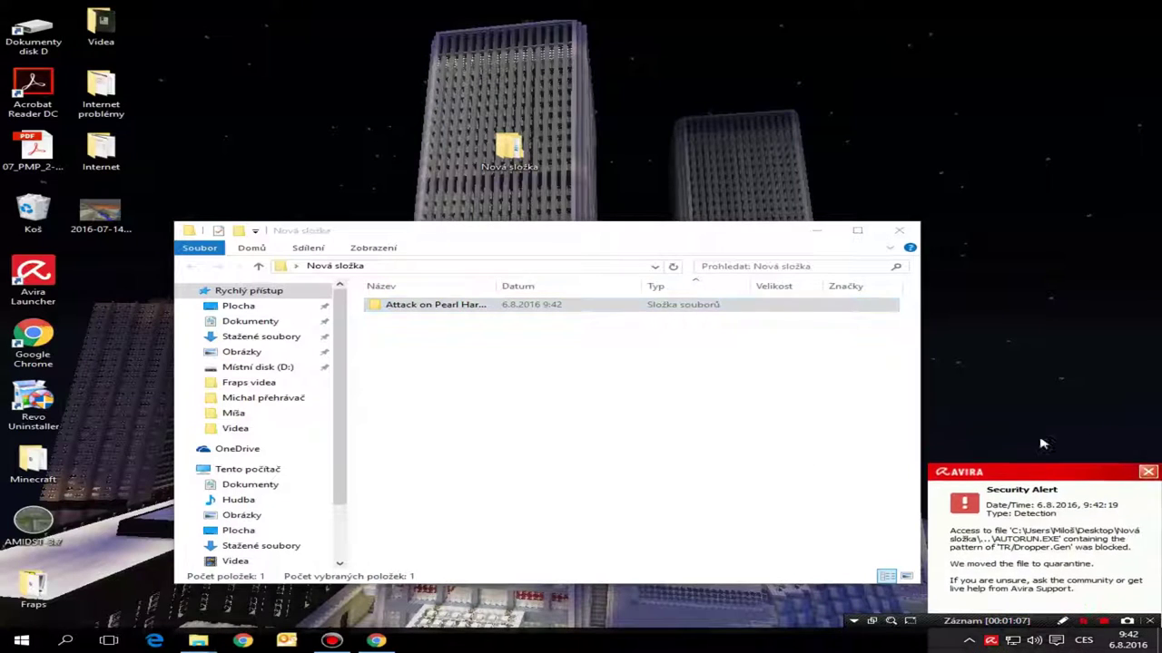
double_click(626, 309)
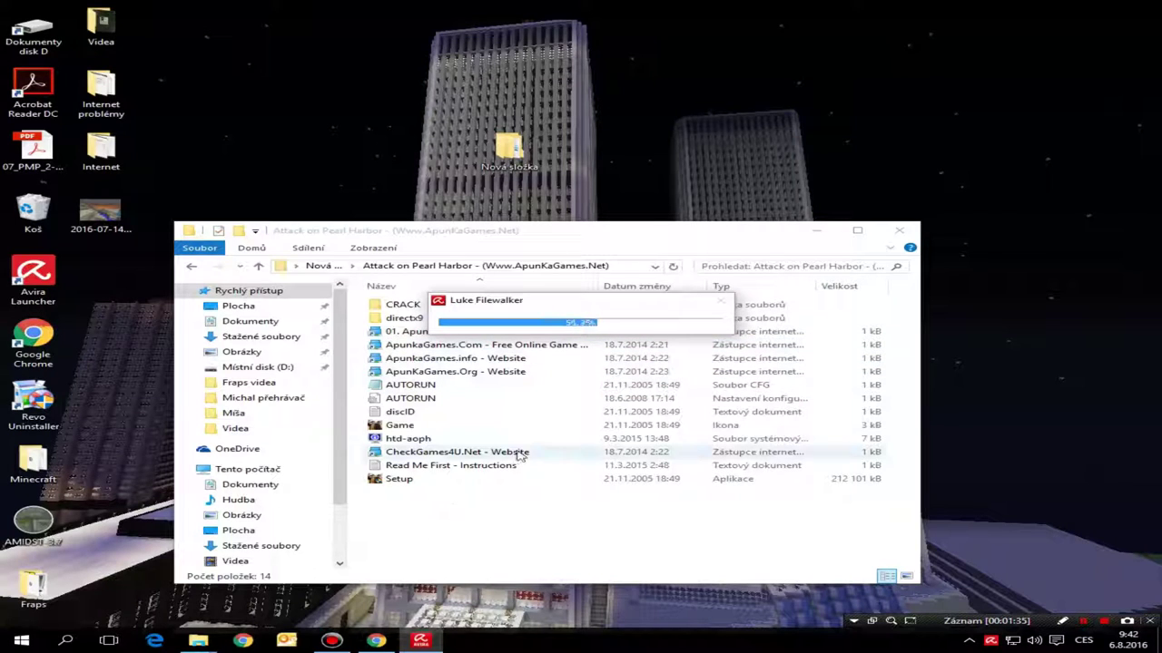
- Switch to Chrome to check the How to Install instructions on the game page, and return to the extracted folder
click(376, 641)
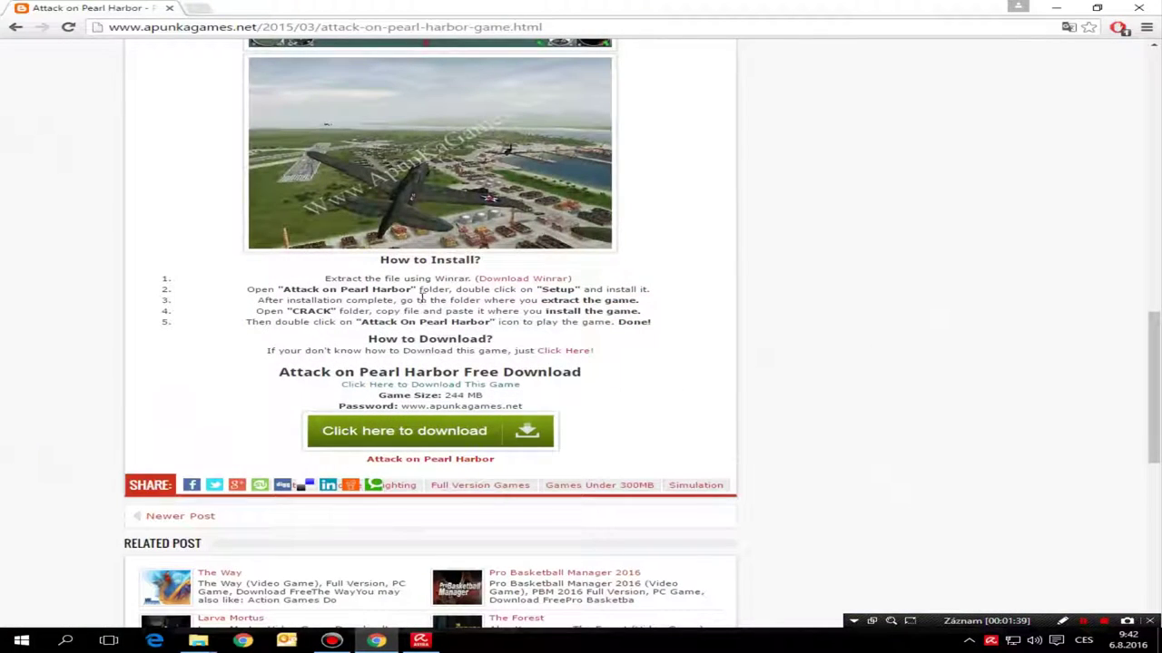
click(1055, 7)
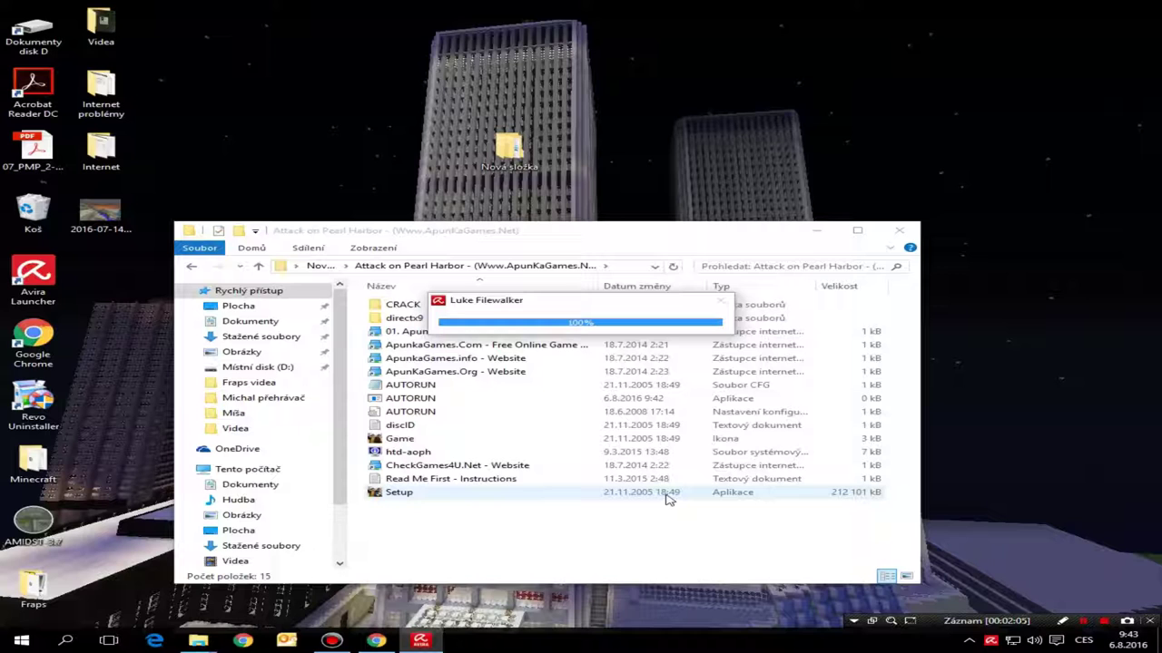
- Run the Setup application from the extracted folder and start the installer with English as its language
drag(632, 311, 657, 186)
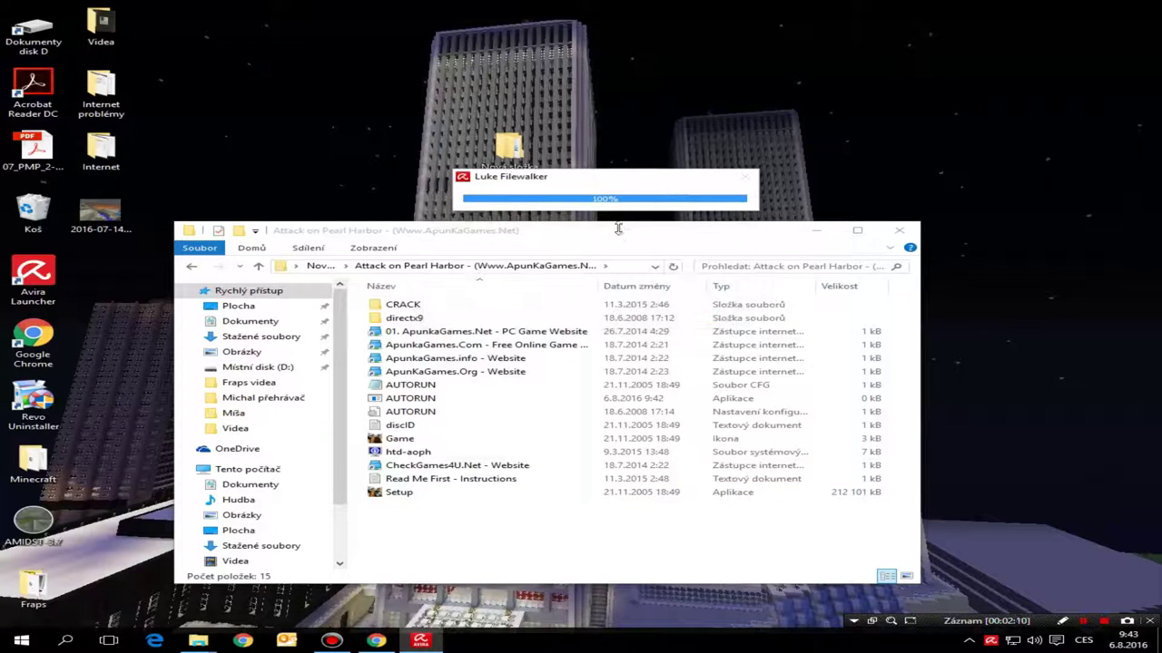
click(620, 227)
drag(595, 234, 586, 163)
click(381, 426)
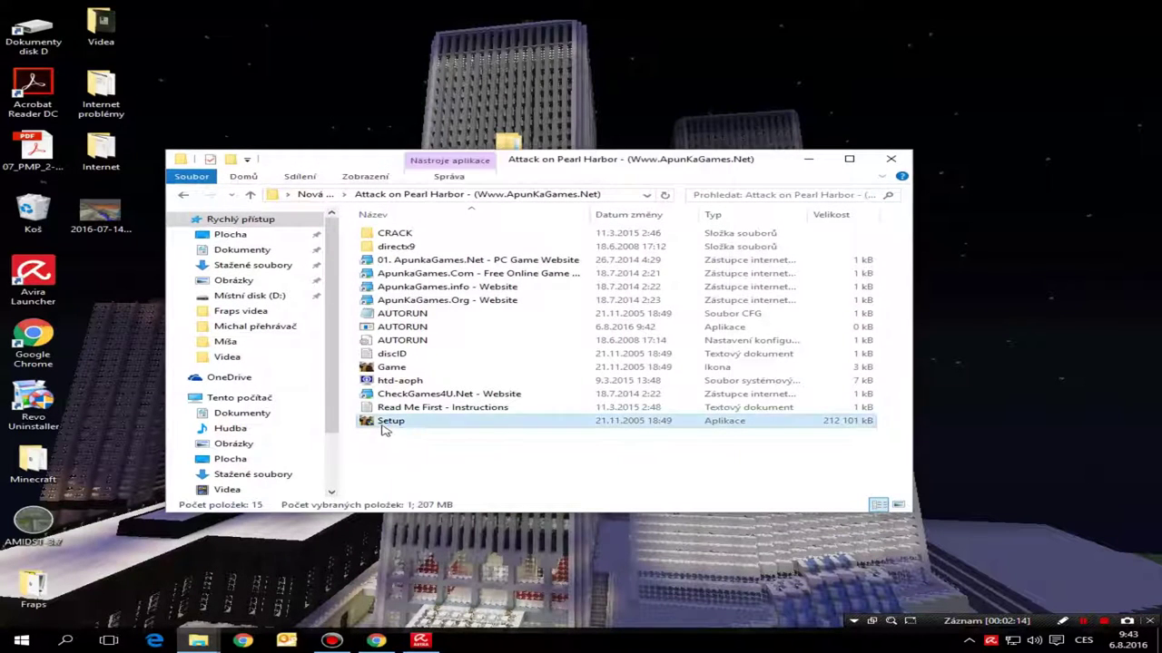
right_click(381, 429)
click(447, 176)
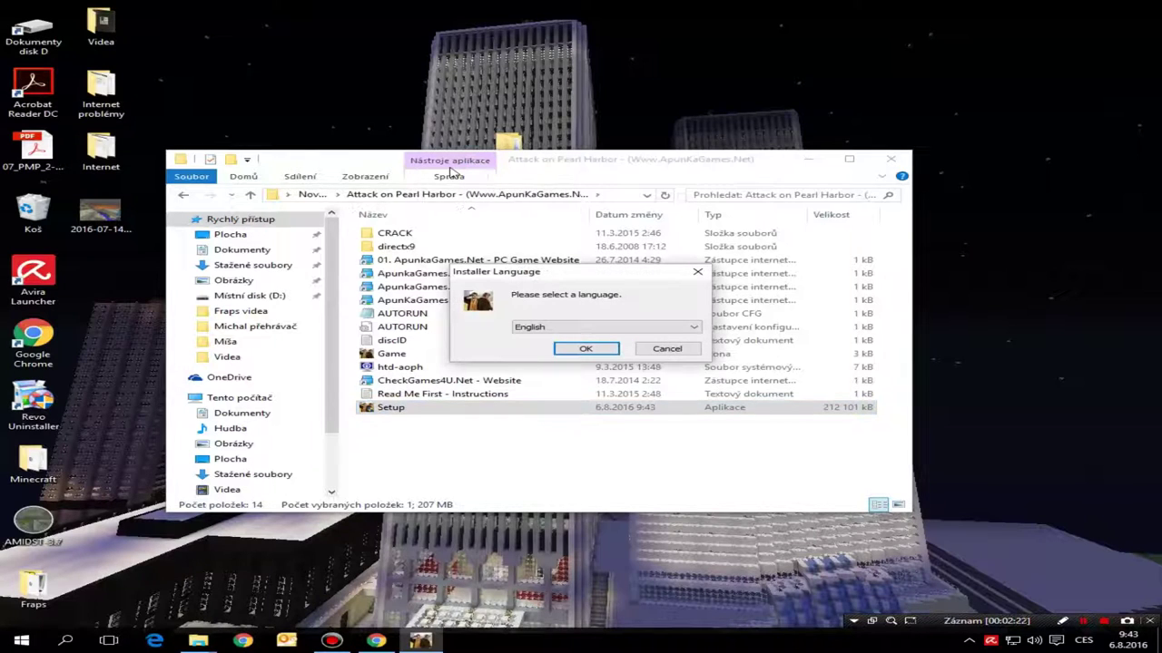
click(543, 329)
click(585, 350)
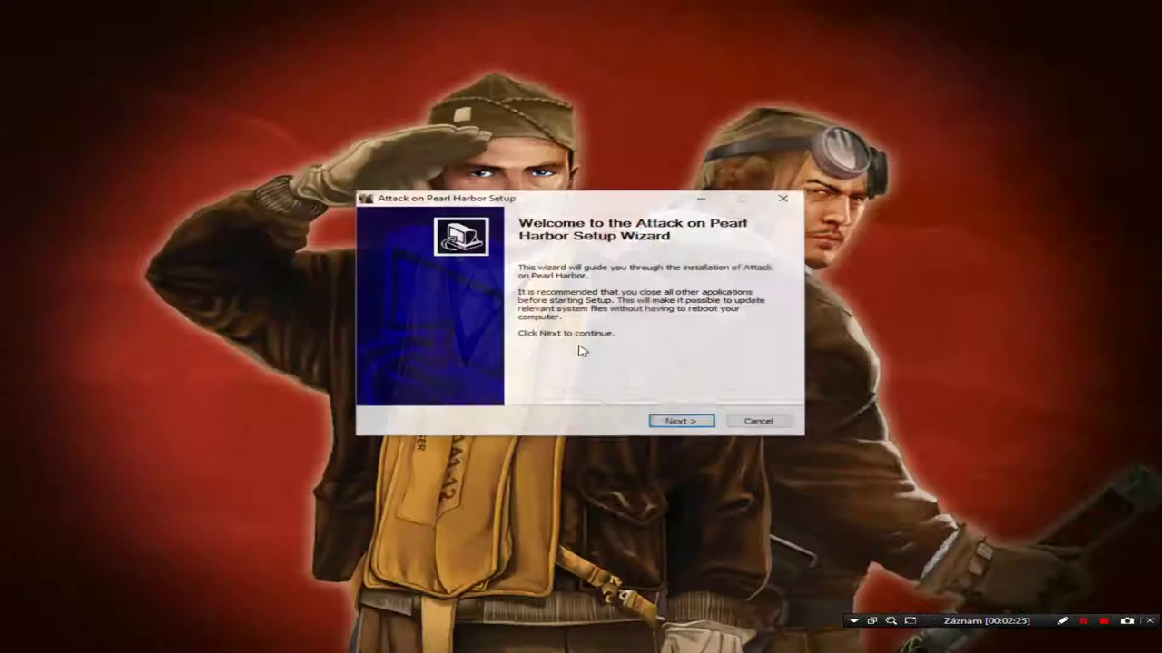
click(679, 423)
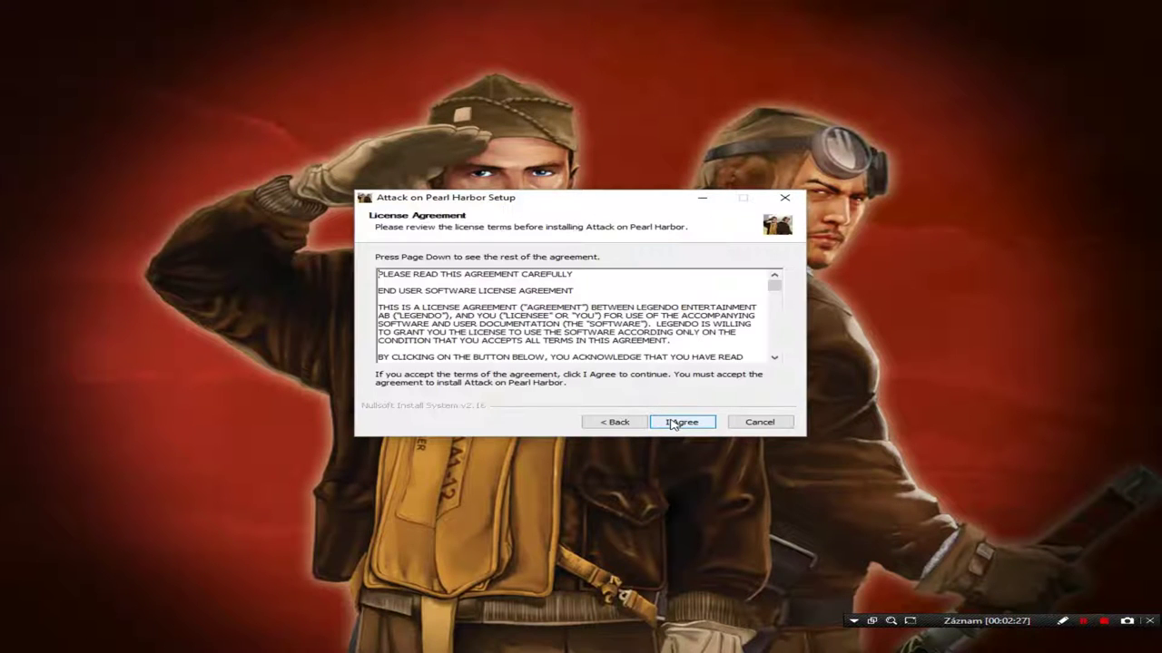
click(672, 423)
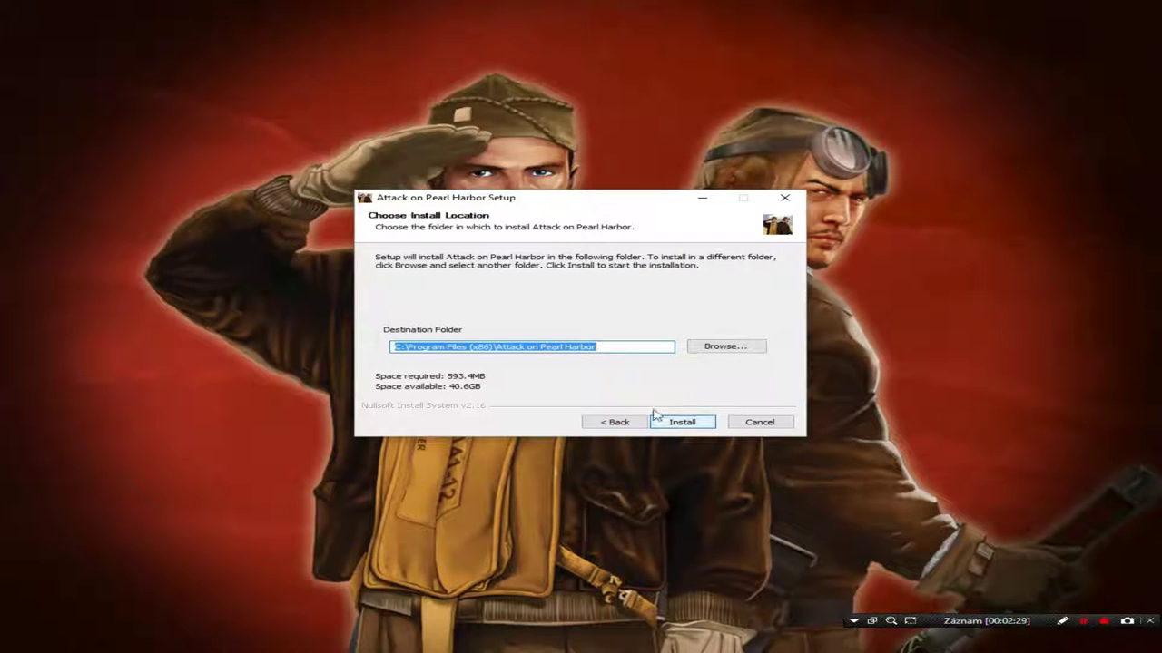
click(726, 346)
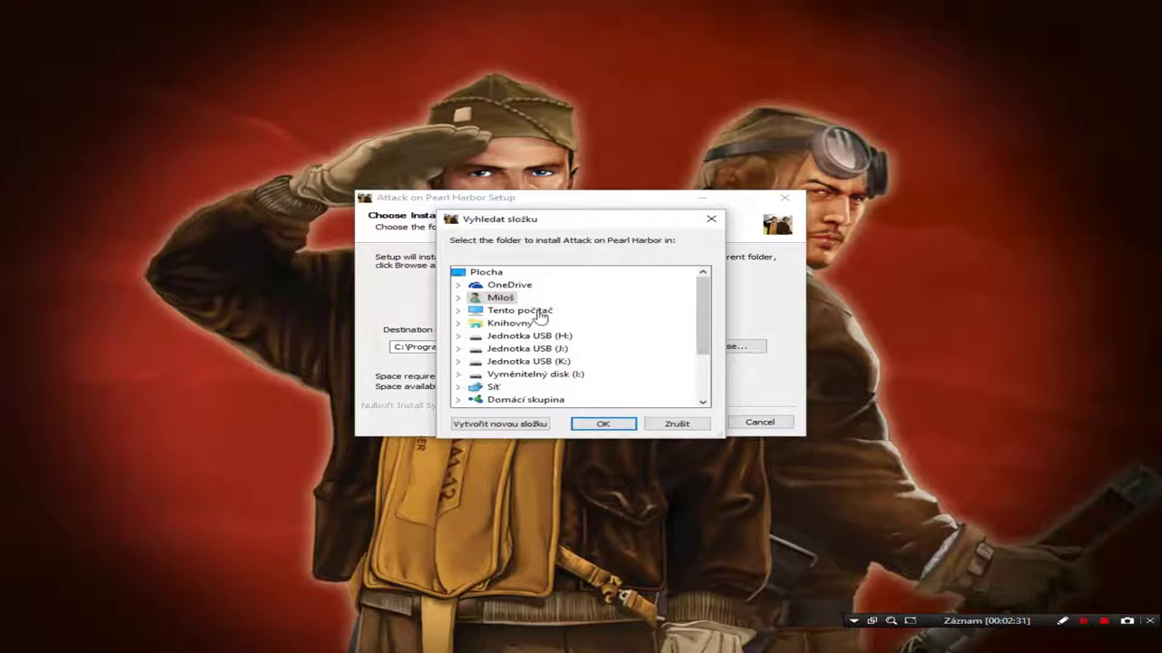
scroll(594, 352, down, 2)
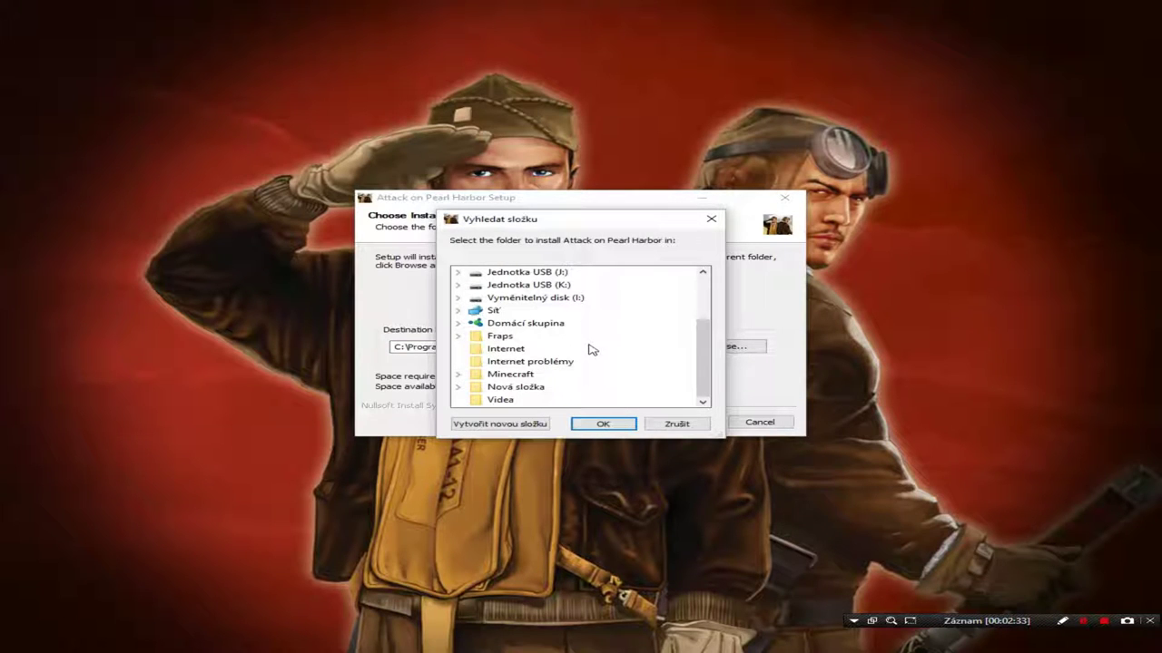
click(712, 219)
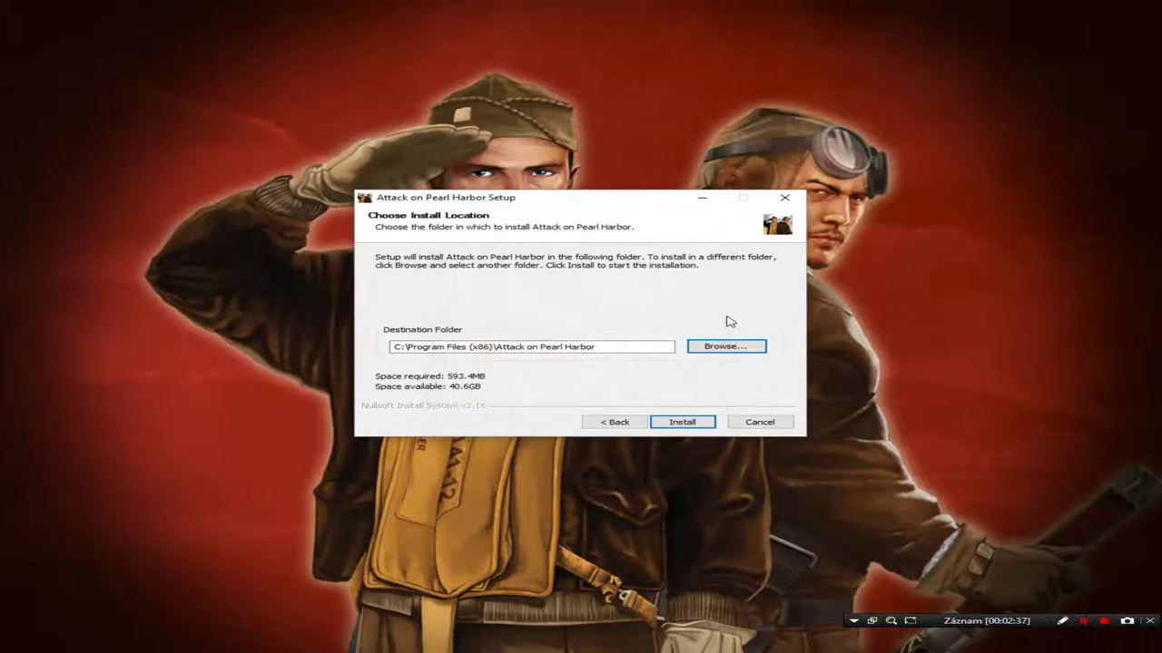
click(738, 426)
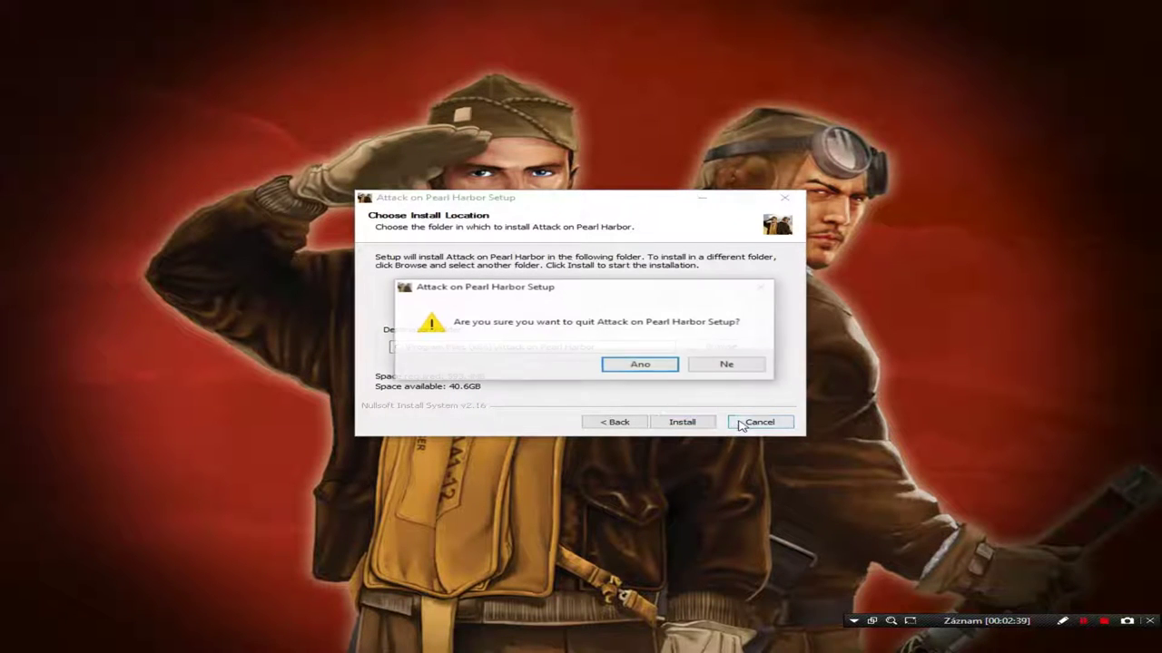
click(644, 366)
click(531, 462)
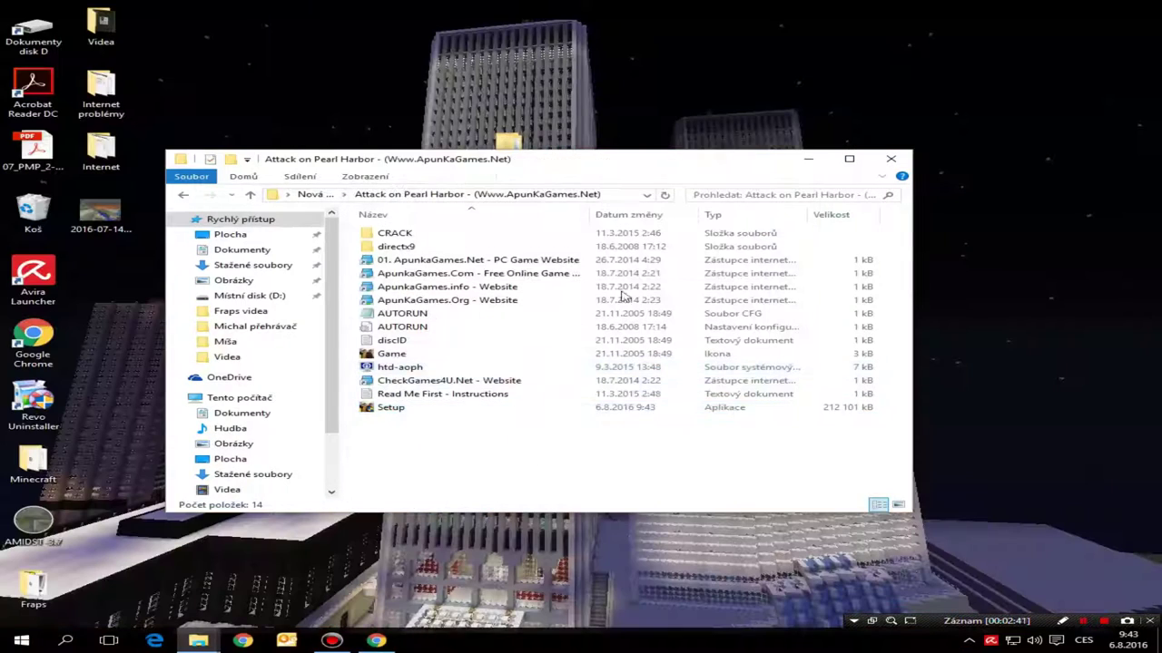
- Minimize the extracted game folder window and create a second new folder on the desktop
click(807, 159)
right_click(752, 175)
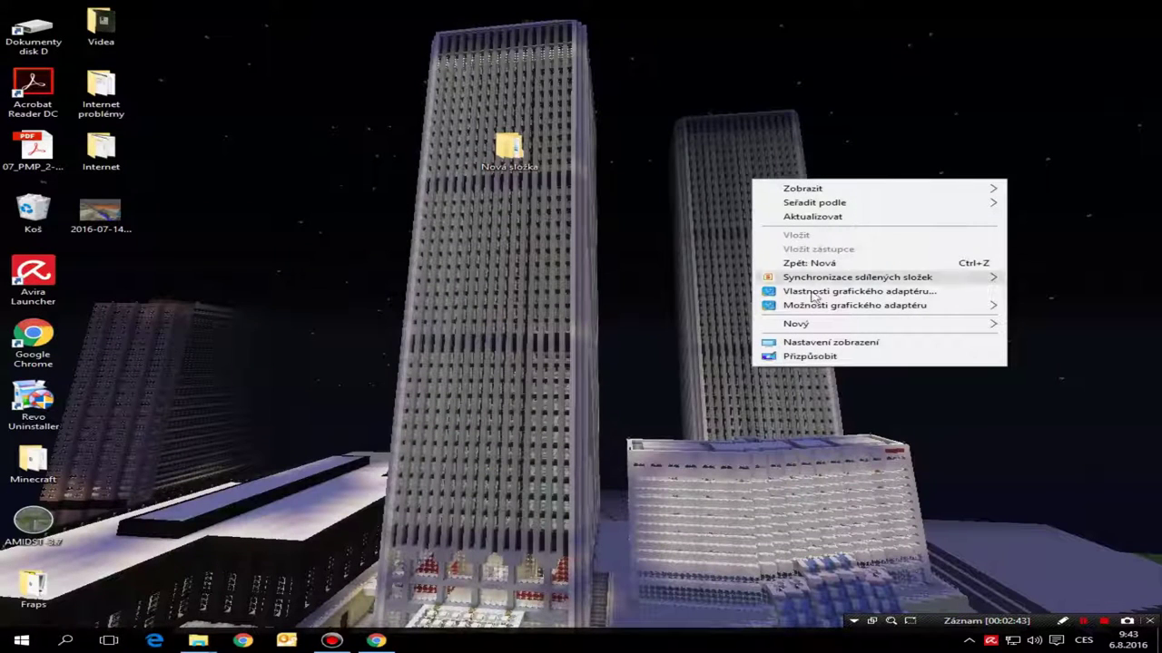
mouse_move(843, 330)
click(692, 324)
click(689, 316)
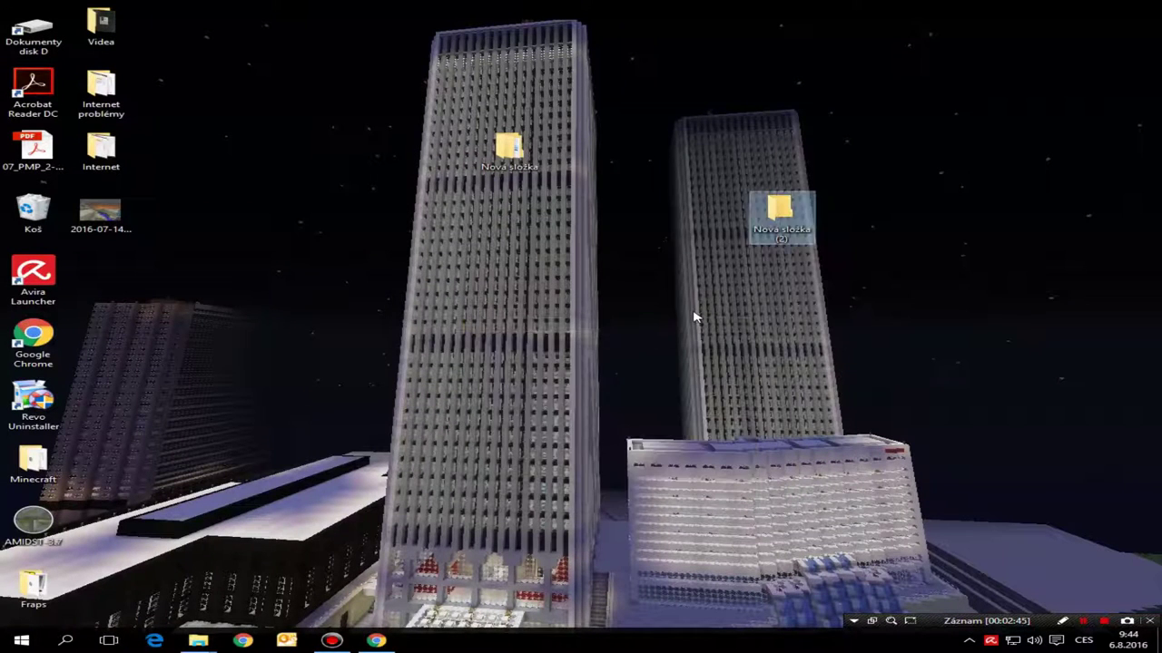
- Reopen the extracted game folder inside Nová složka and run Setup with English as the installer language
double_click(508, 147)
double_click(465, 249)
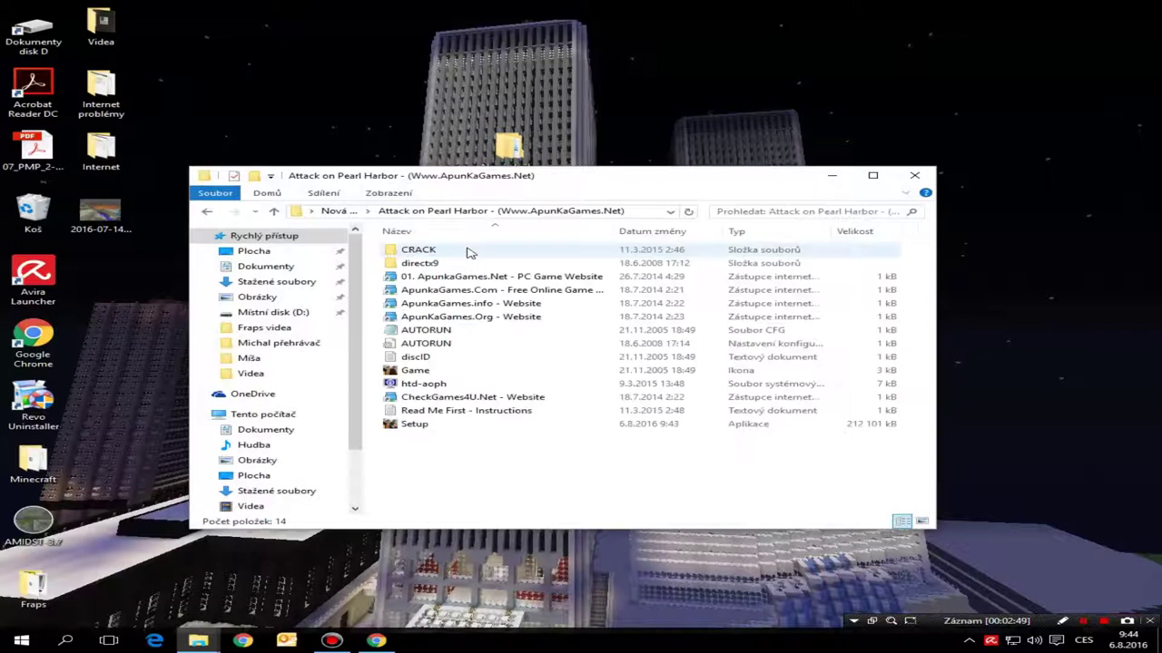
right_click(434, 428)
click(413, 425)
right_click(413, 425)
click(481, 165)
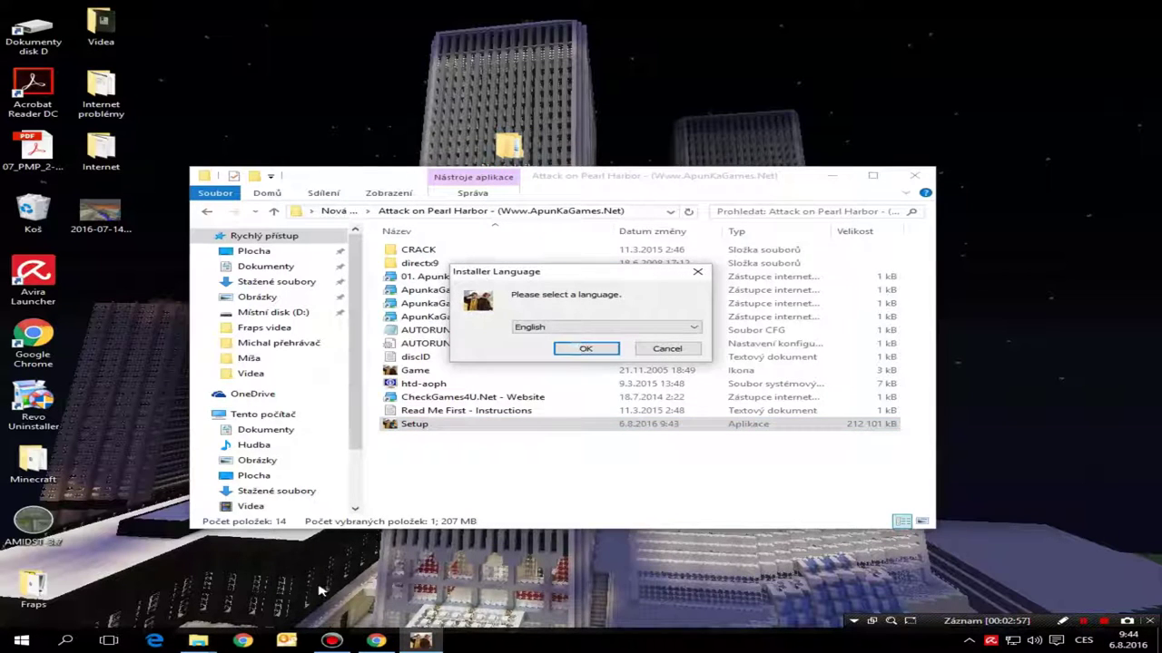
click(615, 352)
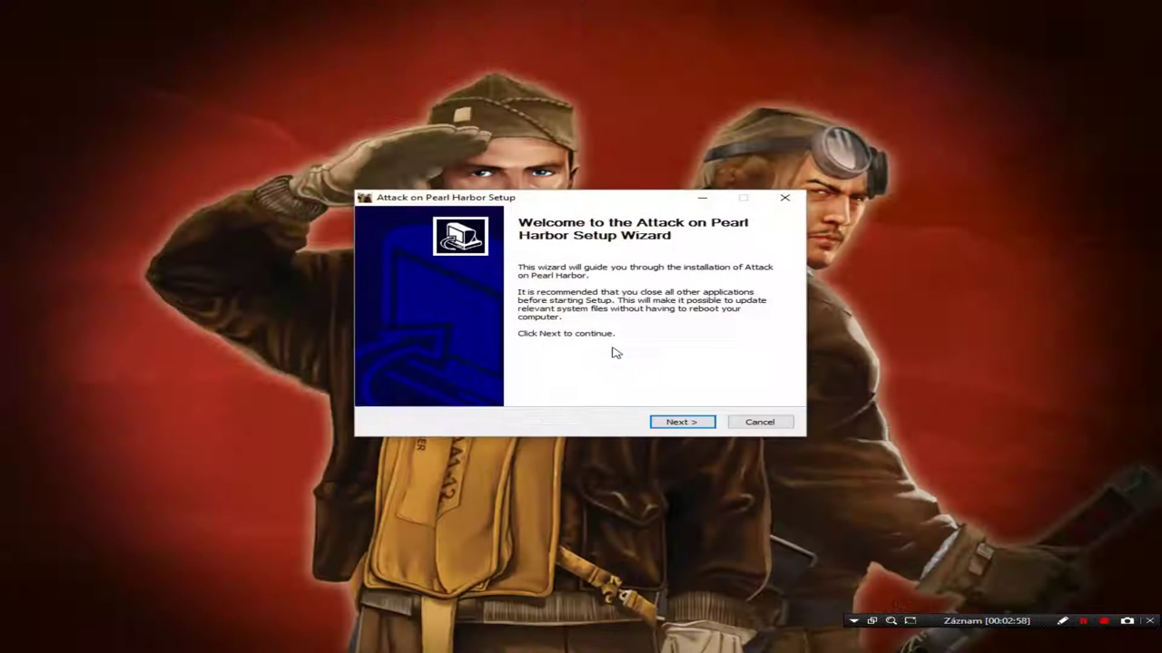
- Accept the license agreement and set the desktop folder Nová složka (2) as the installation destination
click(685, 423)
click(690, 423)
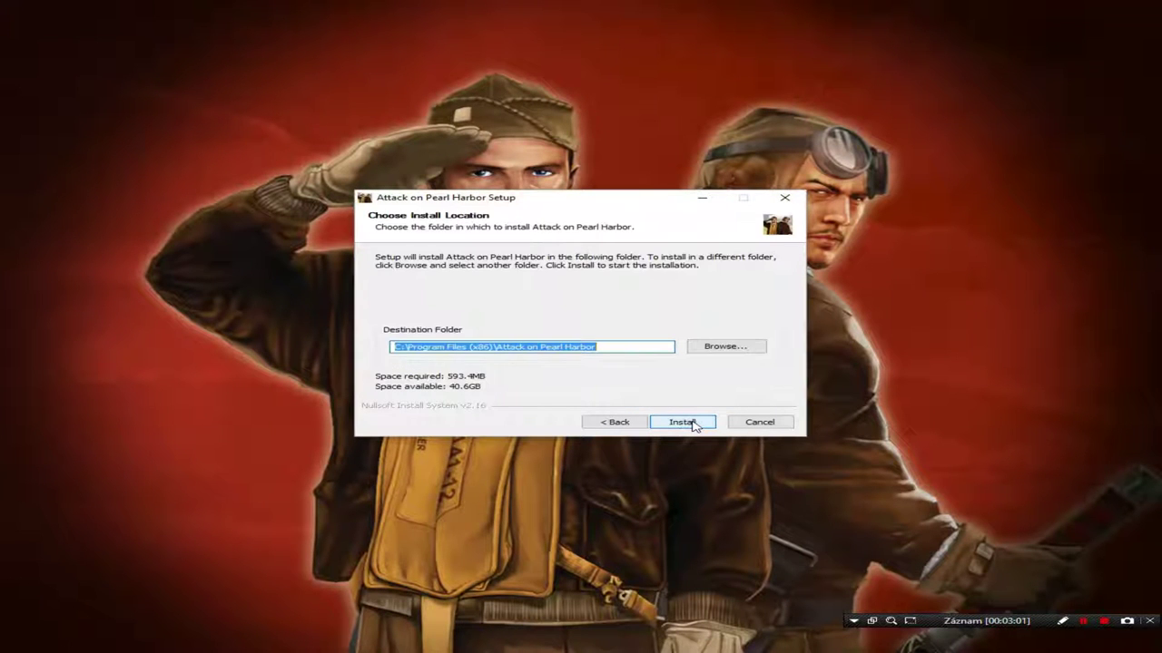
click(716, 348)
scroll(643, 357, down, 4)
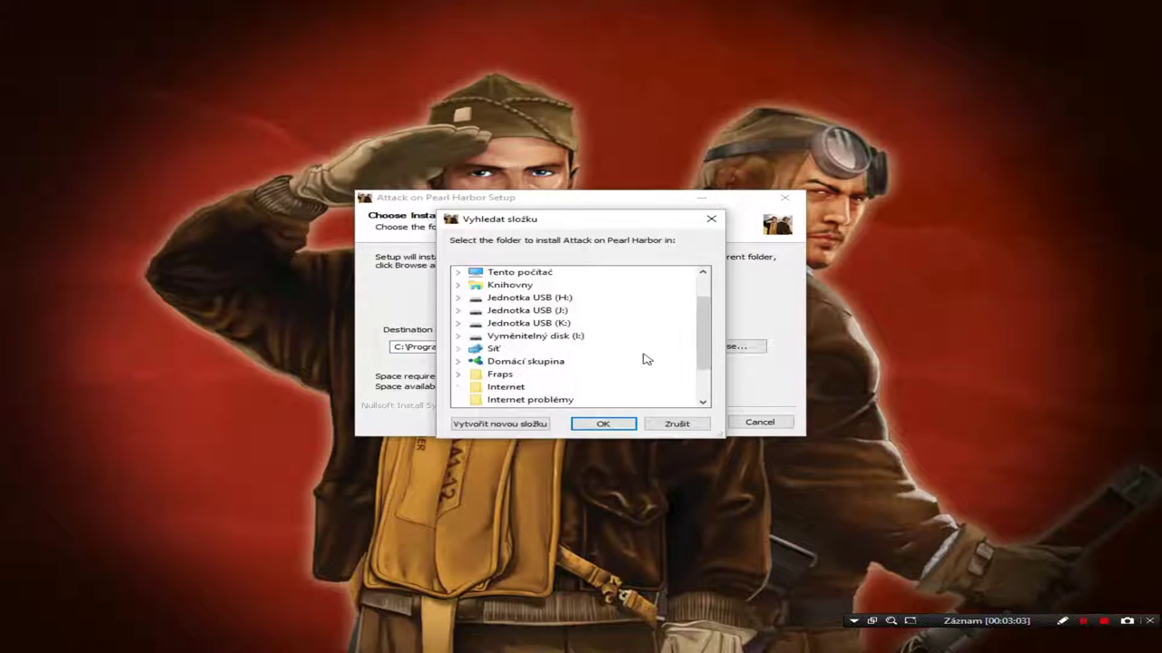
click(601, 423)
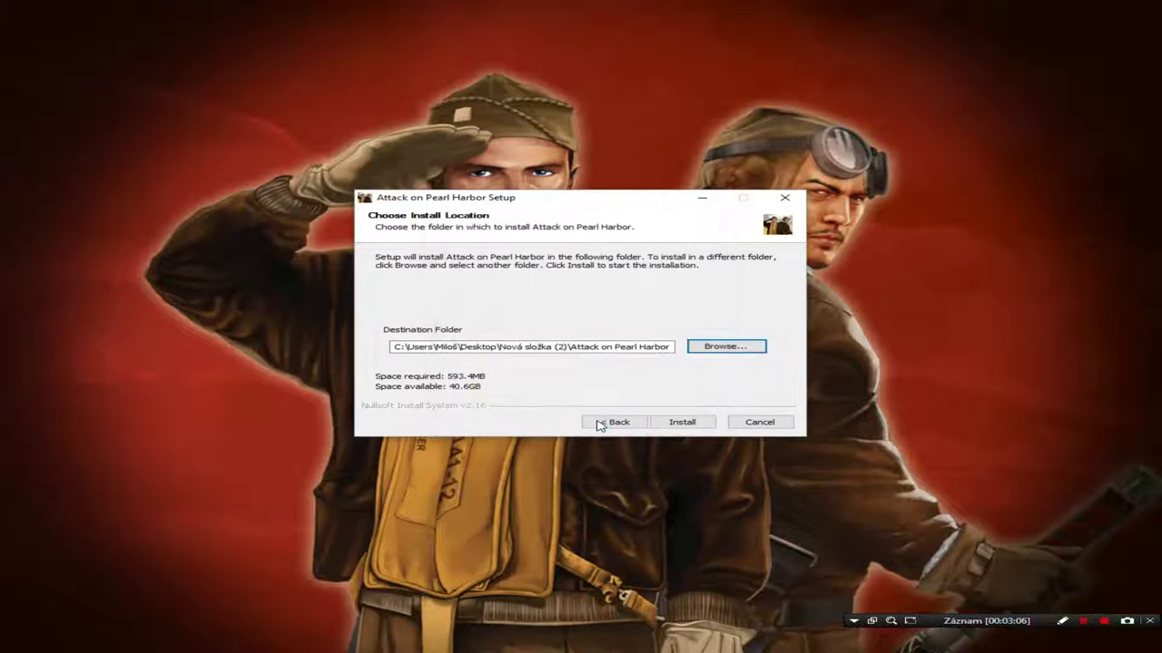
- Install Attack on Pearl Harbor, finish the setup wizard and close the Start Menu shortcuts folder
click(681, 423)
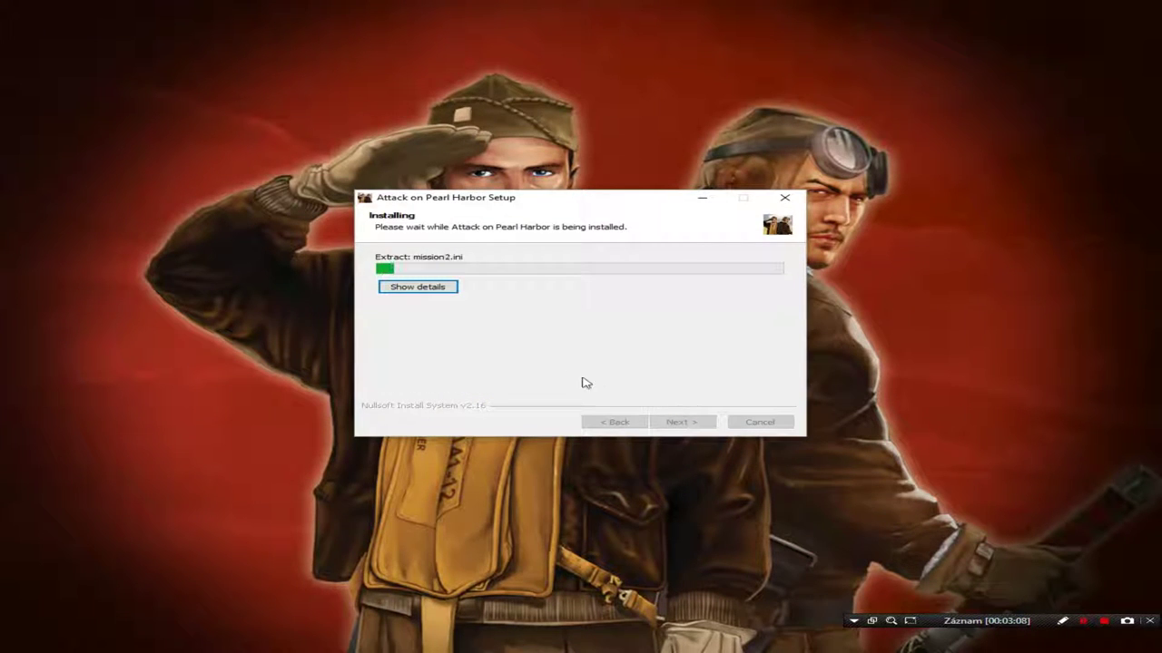
click(437, 289)
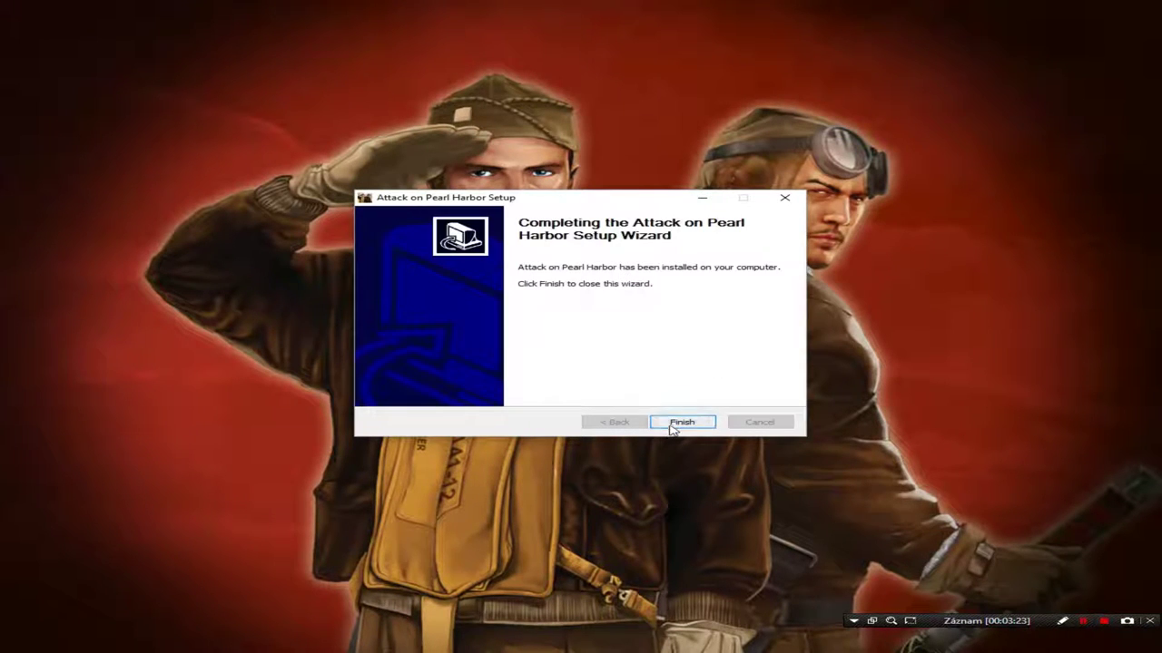
click(673, 428)
click(619, 367)
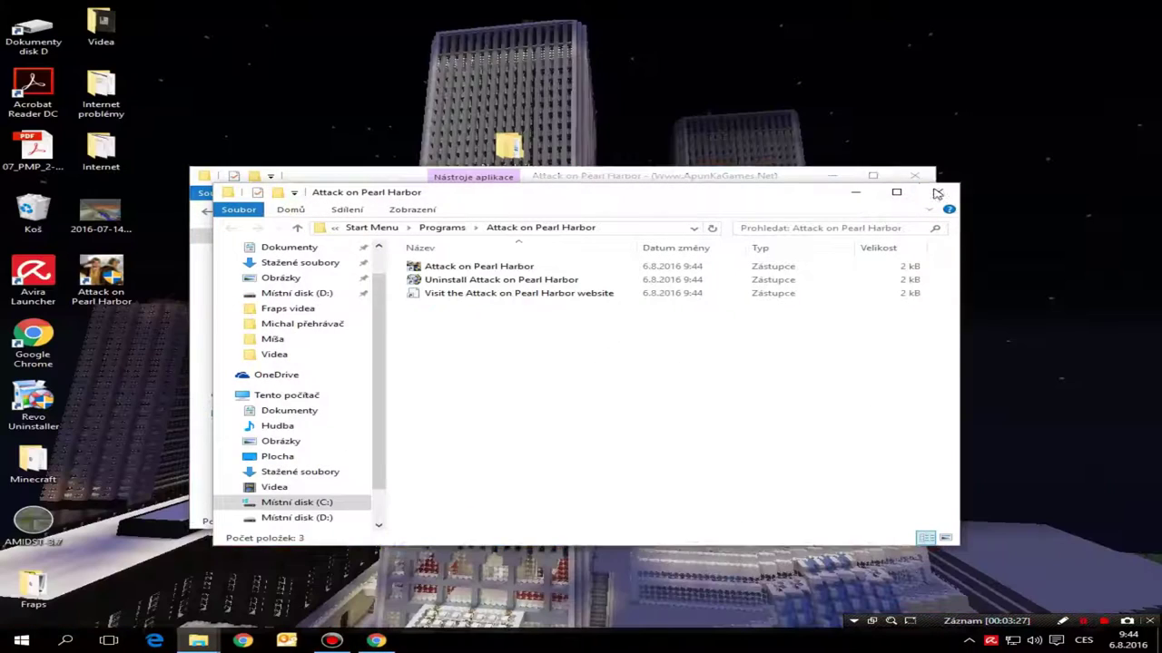
click(937, 191)
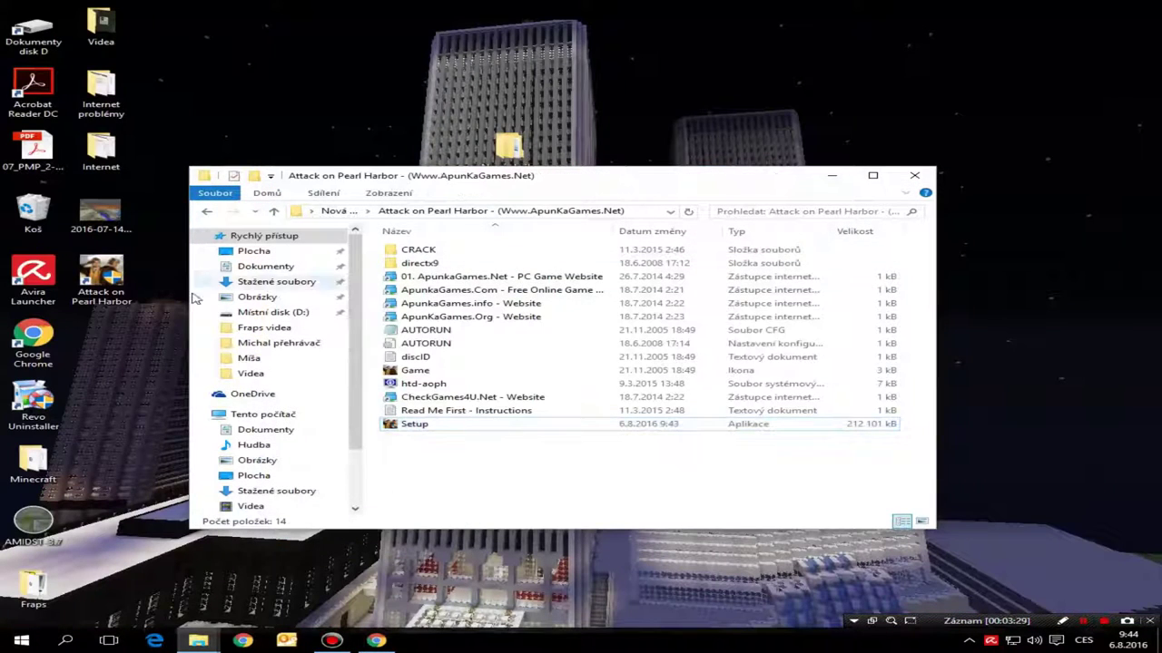
- Delete the Attack on Pearl Harbor shortcut from the desktop
click(97, 282)
key(Delete)
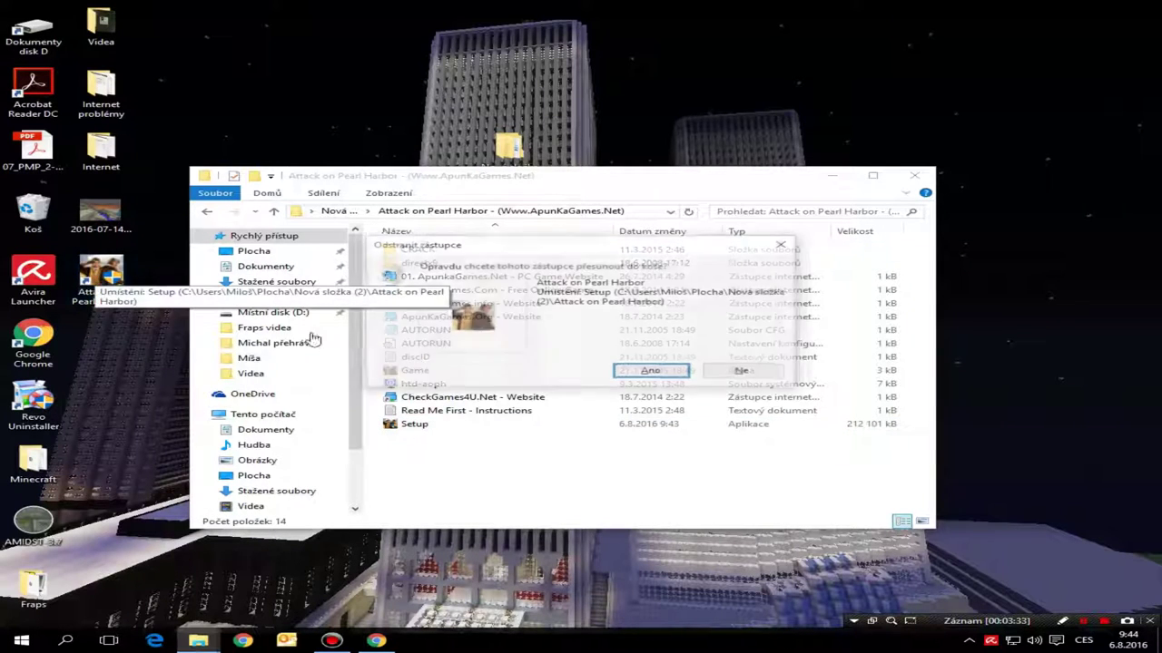
key(Return)
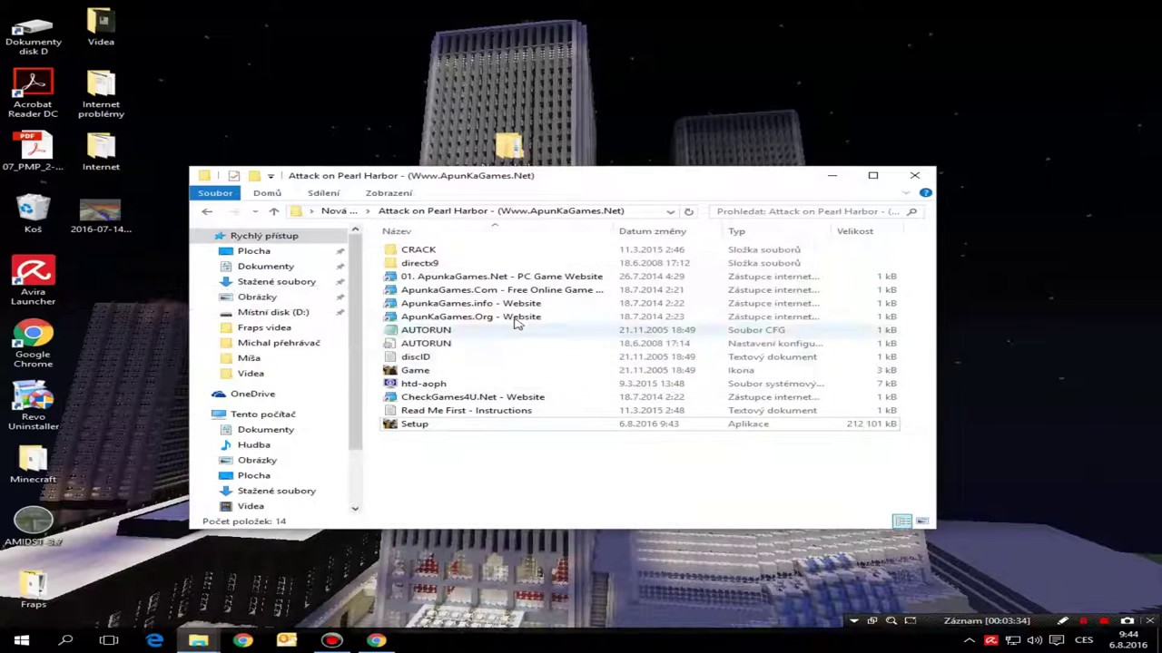
- Move the Attack On Pearl Harbor application from the CRACK folder to the desktop, then delete the CRACK folder and close the window
double_click(441, 253)
click(443, 251)
drag(456, 245, 708, 91)
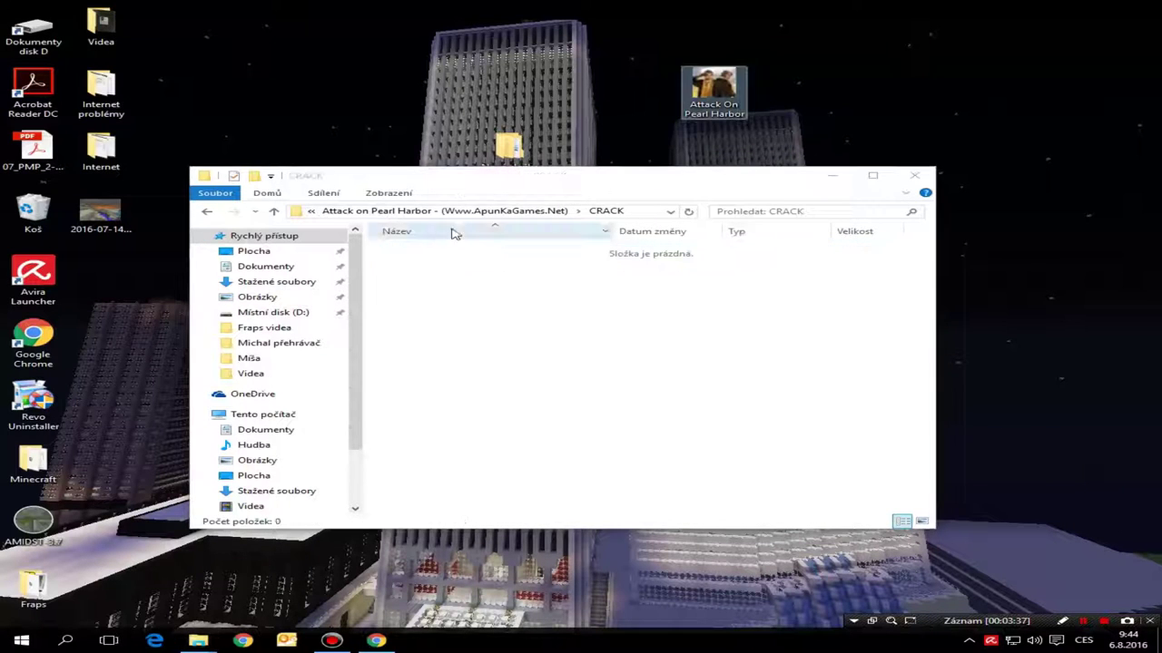
click(204, 212)
key(Delete)
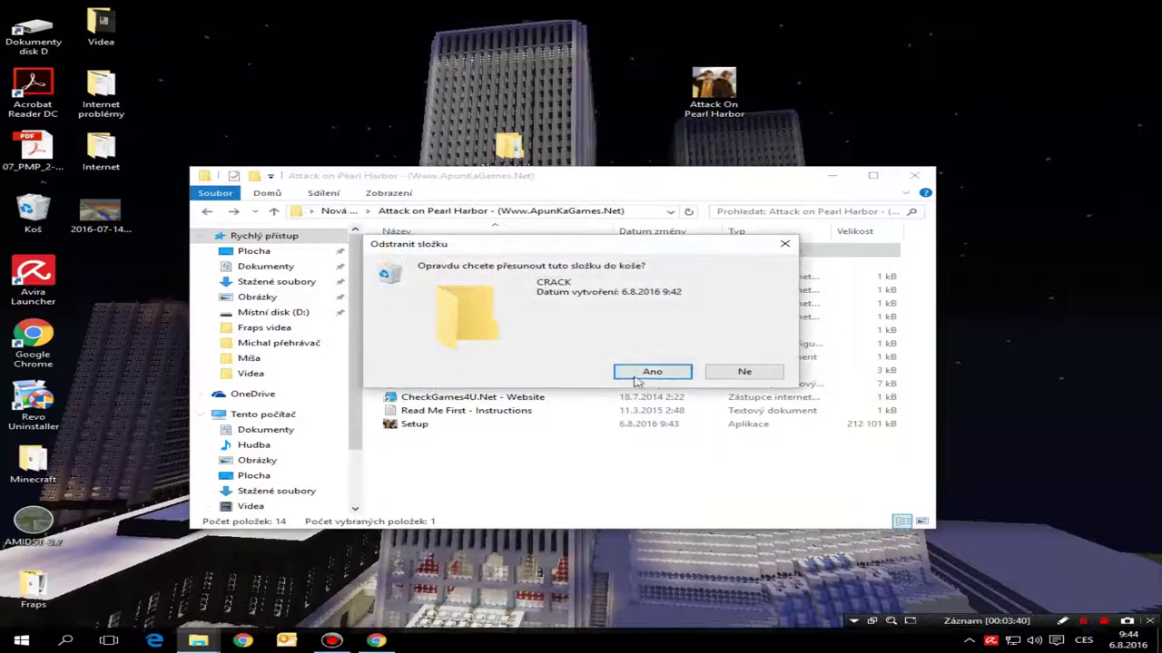
click(646, 377)
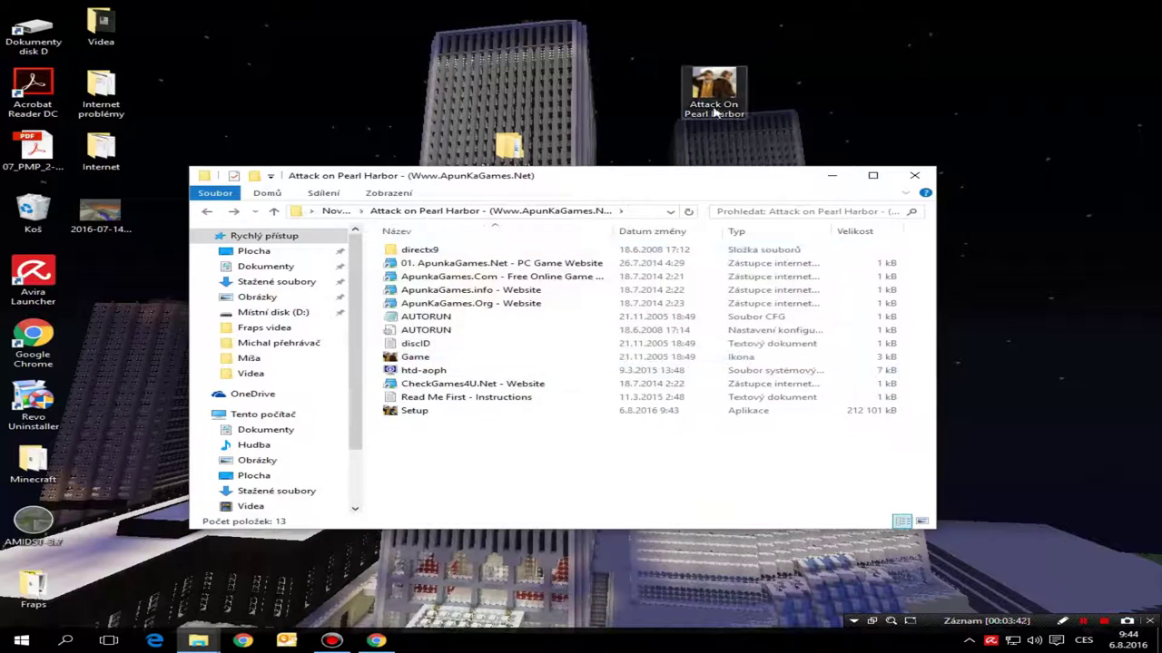
click(914, 175)
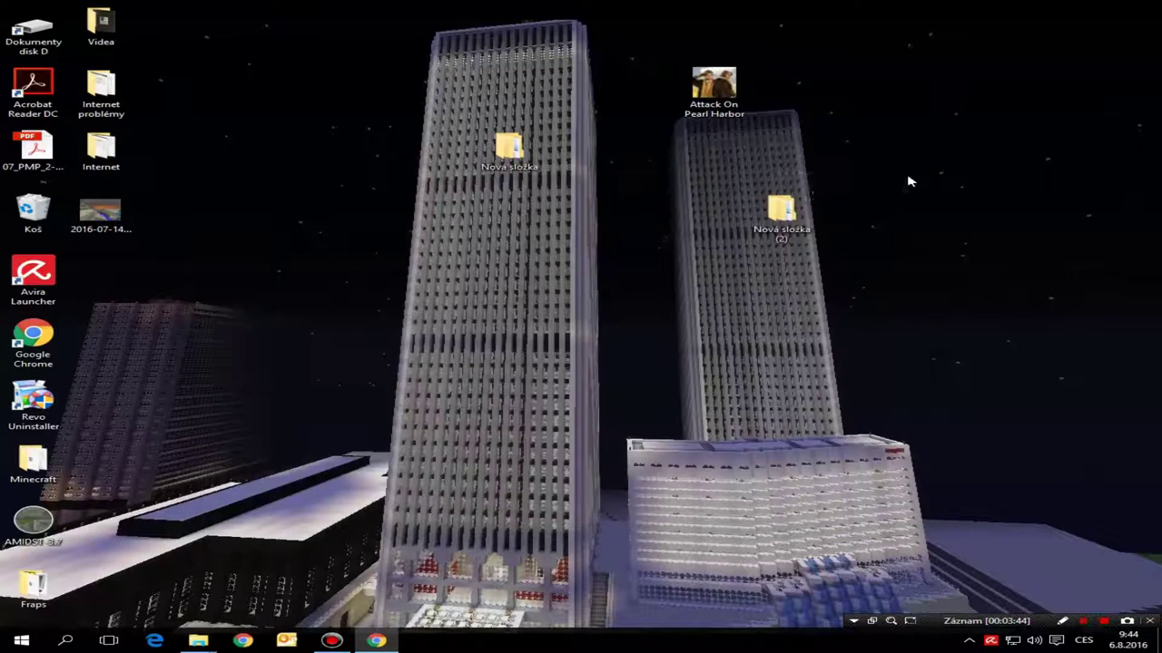
- Replace the Attack On Pearl Harbor application in the installed game folder inside Nová složka (2) with the copy from the desktop
double_click(782, 208)
mouse_move(714, 84)
mouse_down()
mouse_move(625, 279)
mouse_move(547, 411)
mouse_move(662, 197)
mouse_move(695, 96)
mouse_up()
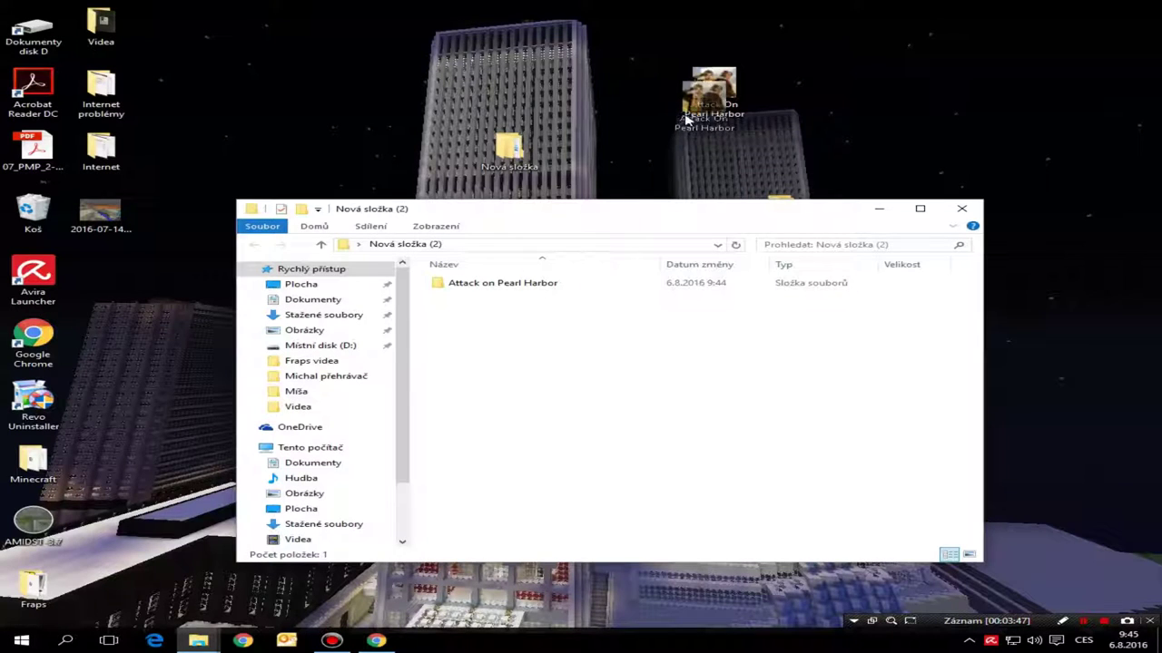
double_click(623, 282)
scroll(590, 408, down, 1)
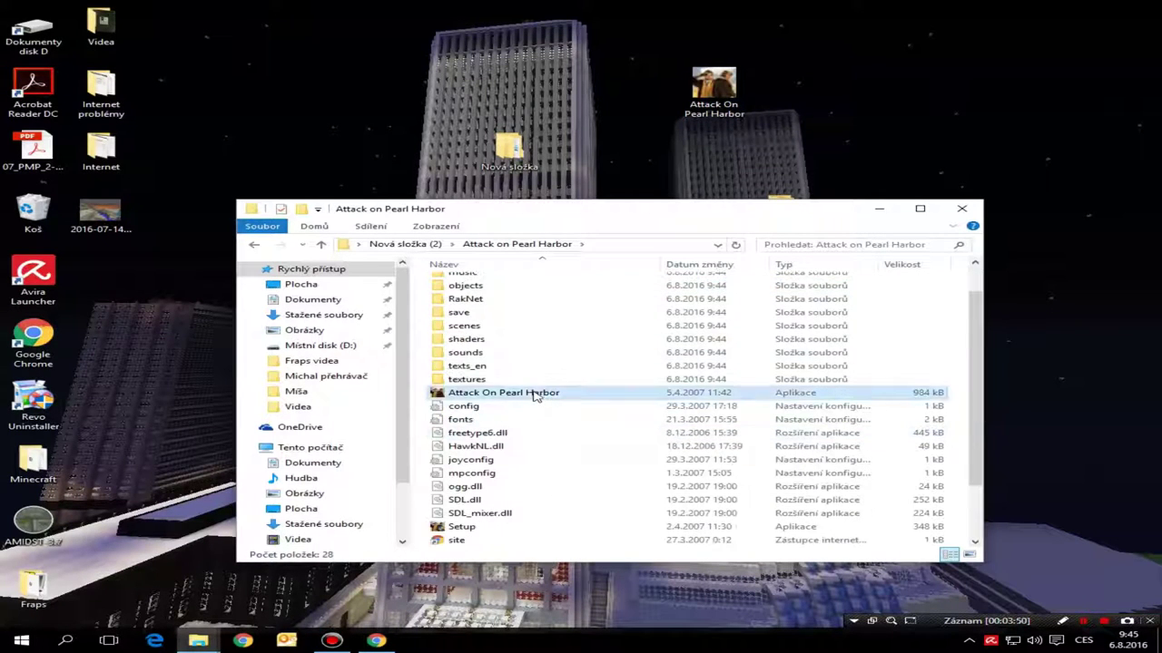
click(552, 393)
key(Delete)
click(619, 373)
drag(714, 86, 419, 398)
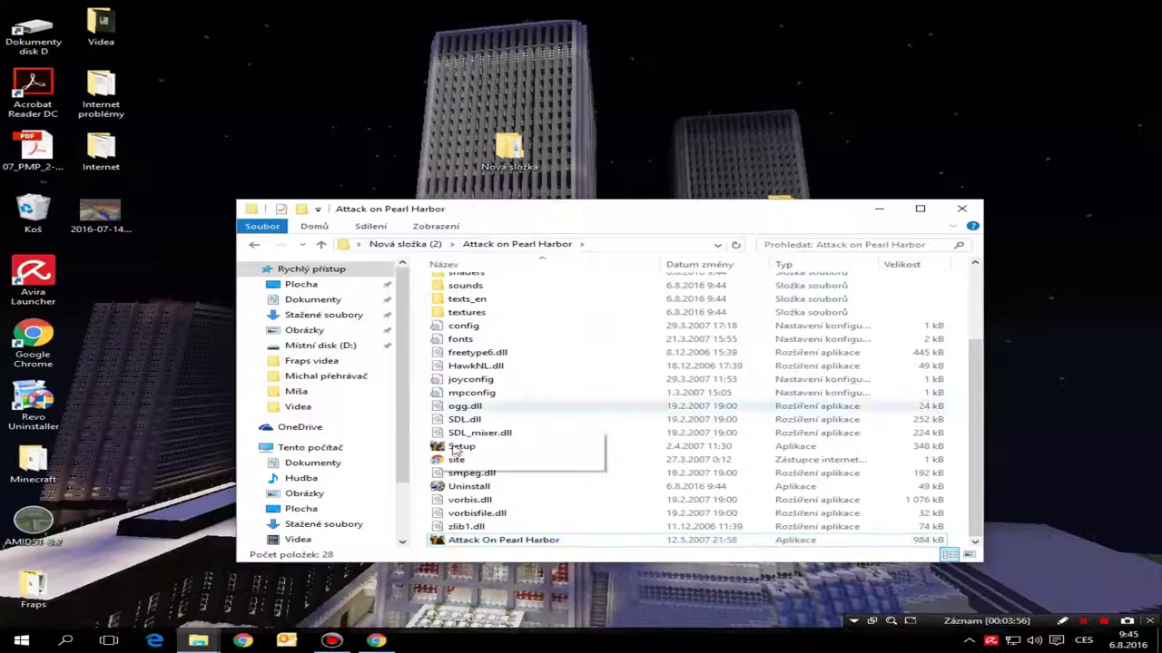
- Launch the replaced Attack On Pearl Harbor application from the installed game folder
right_click(596, 554)
click(557, 550)
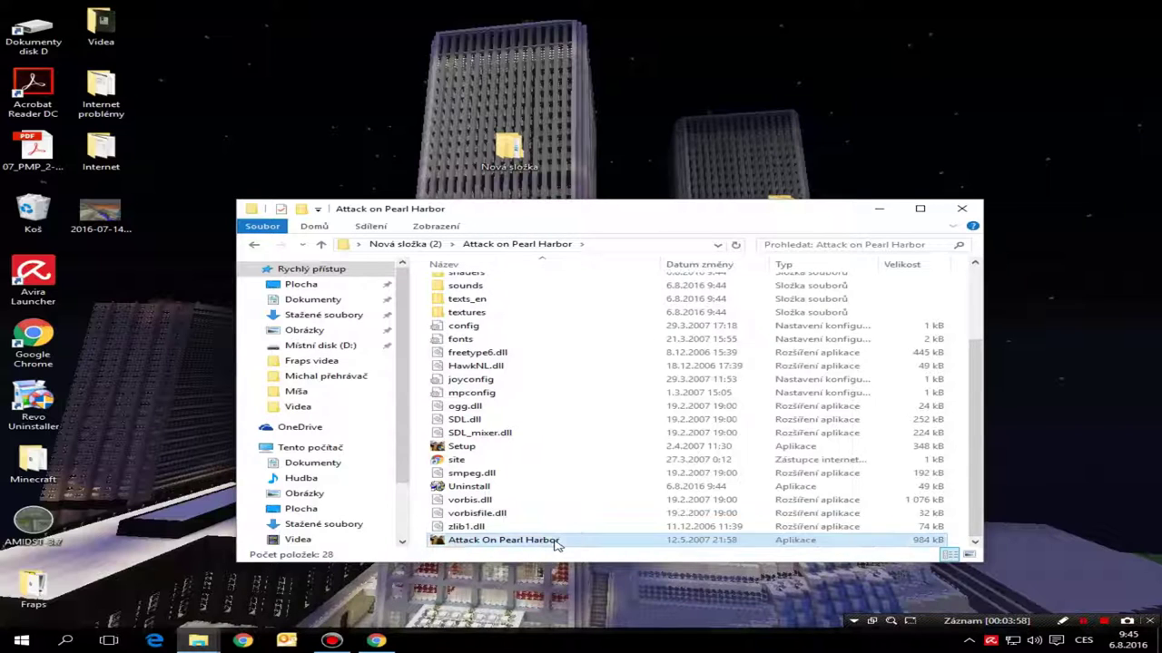
right_click(555, 543)
click(633, 256)
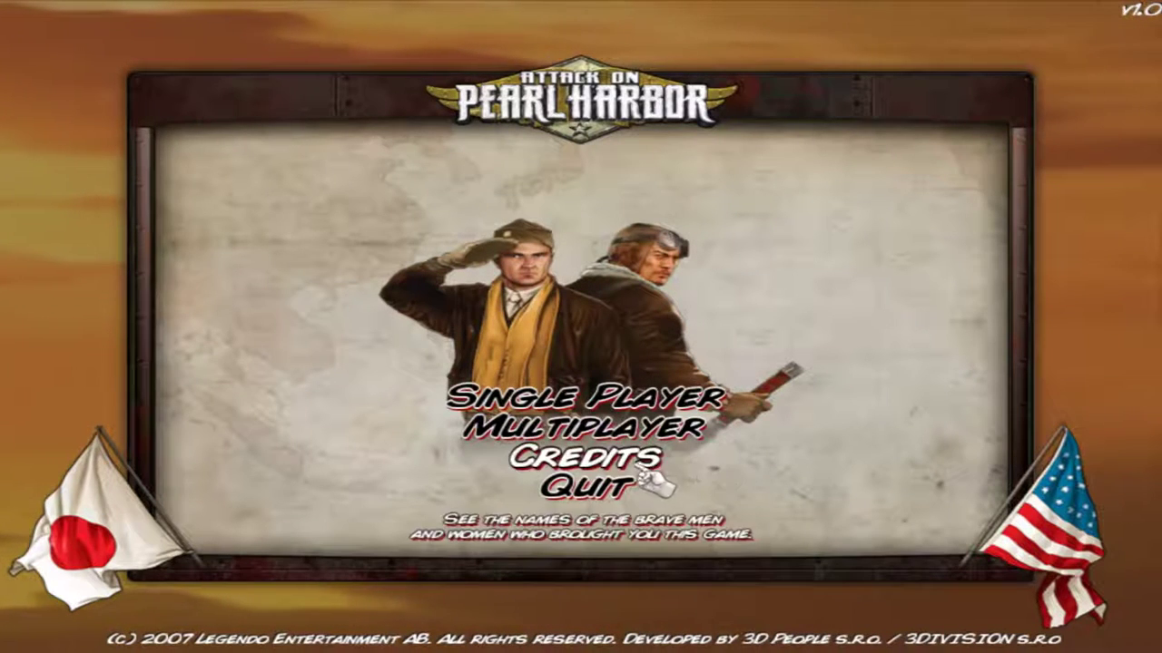
- Open the game's Multiplayer section, return to the main menu and quit to Windows
click(697, 428)
click(390, 626)
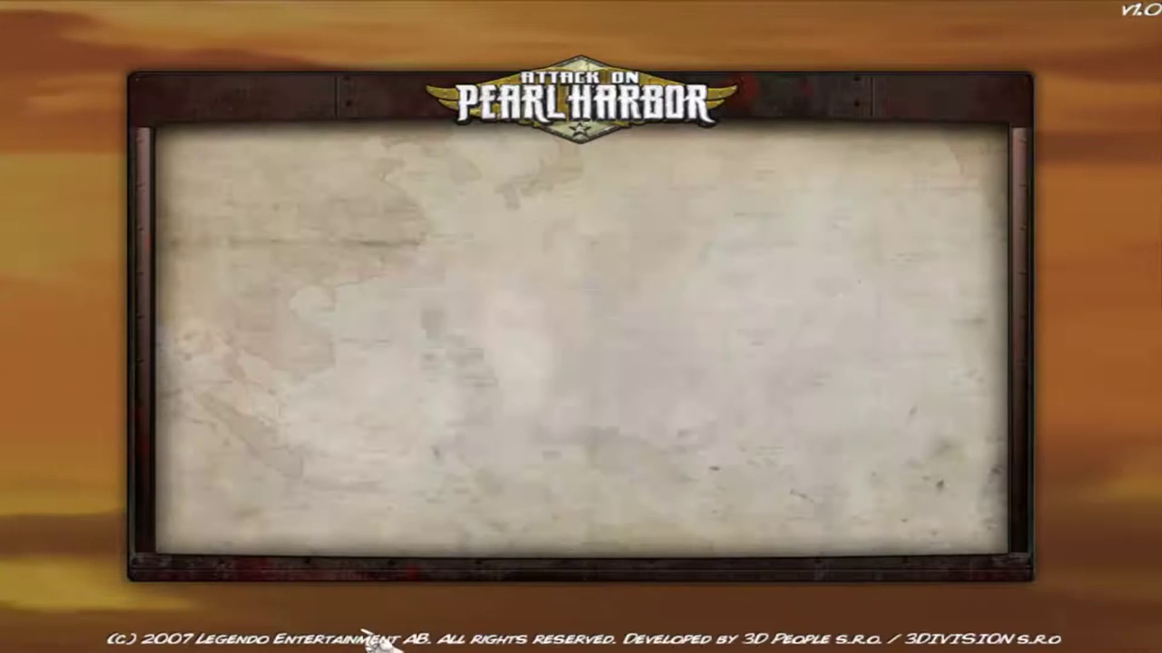
click(551, 487)
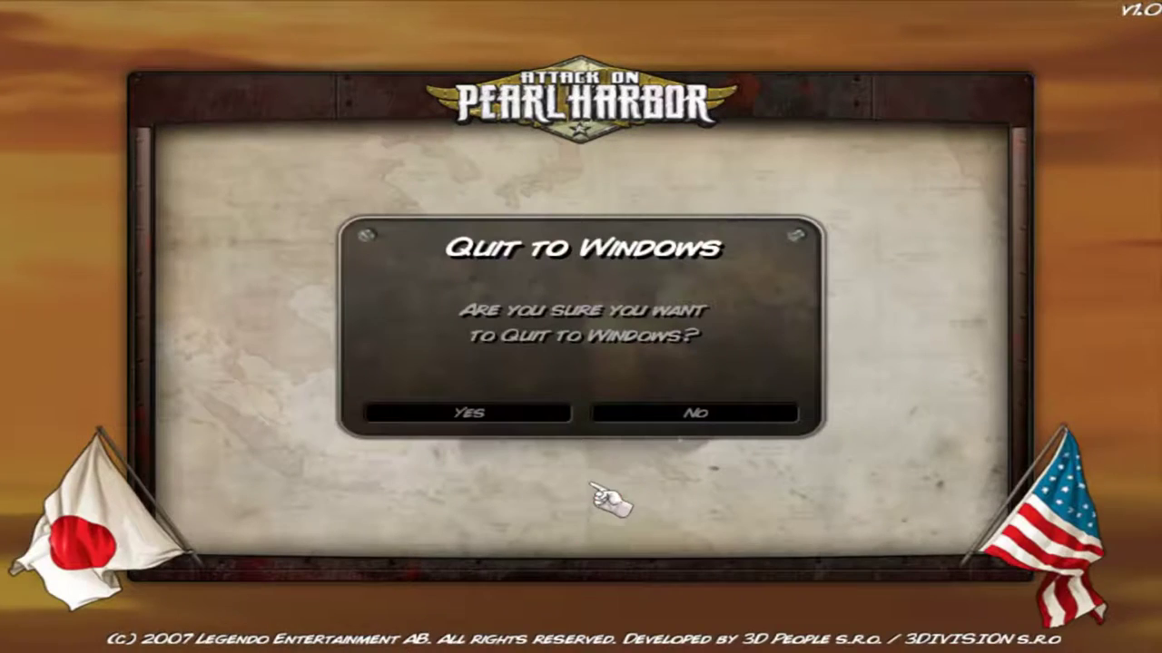
click(550, 419)
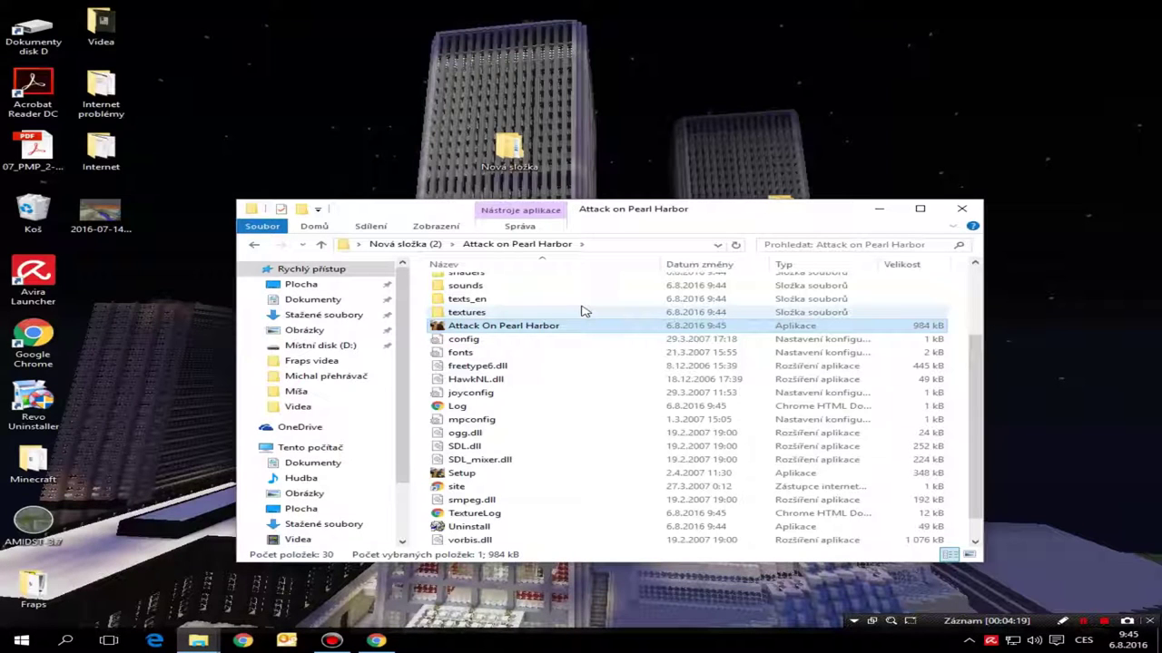
- Look through the files in the installed game folder and close its window
click(418, 341)
scroll(513, 333, down, 1)
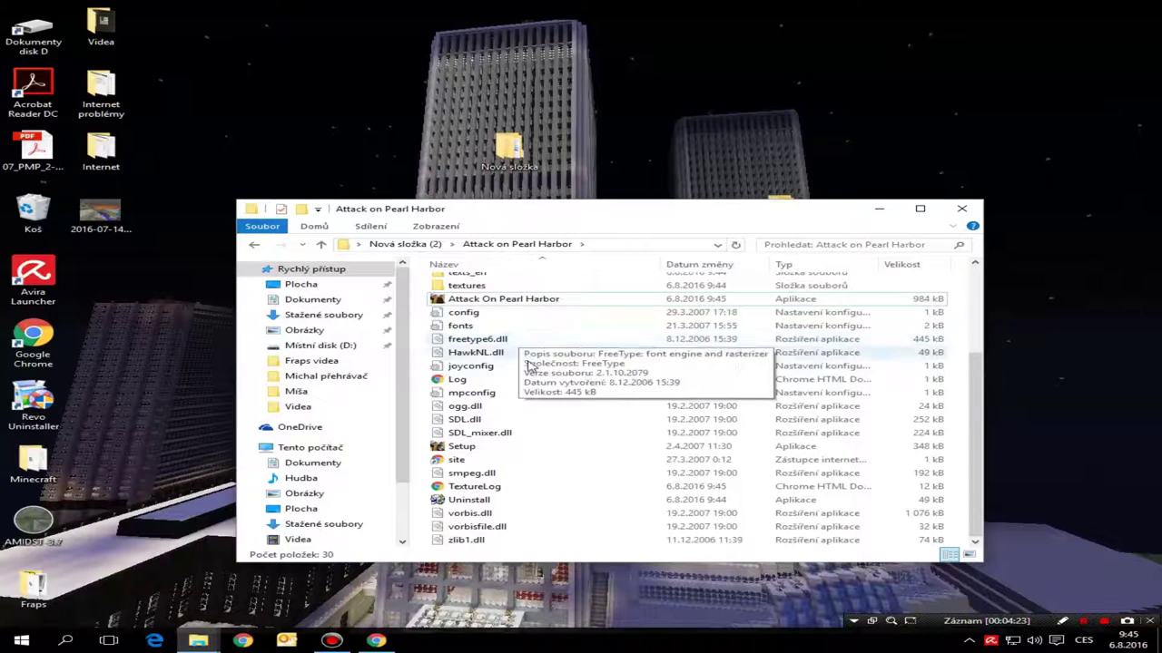
scroll(531, 343, up, 3)
scroll(498, 531, down, 3)
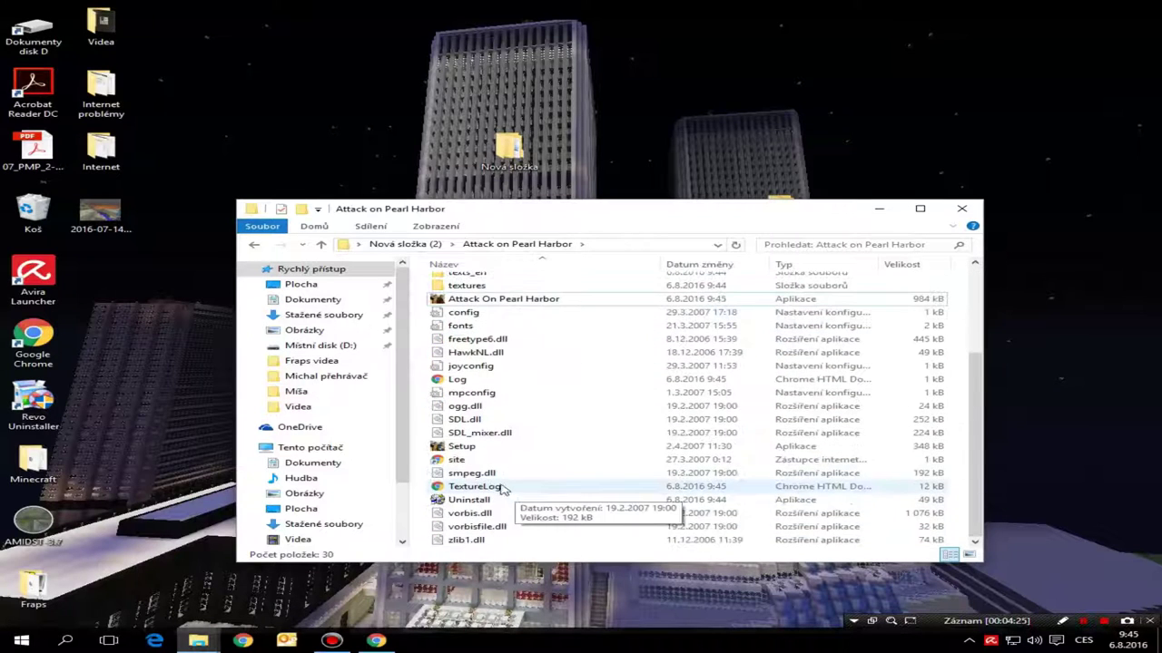
click(962, 208)
- Delete the folders Nová složka and Nová složka (2) from the desktop and close the leftover Plocha window
drag(799, 229, 451, 313)
click(545, 267)
drag(623, 94, 342, 366)
key(Delete)
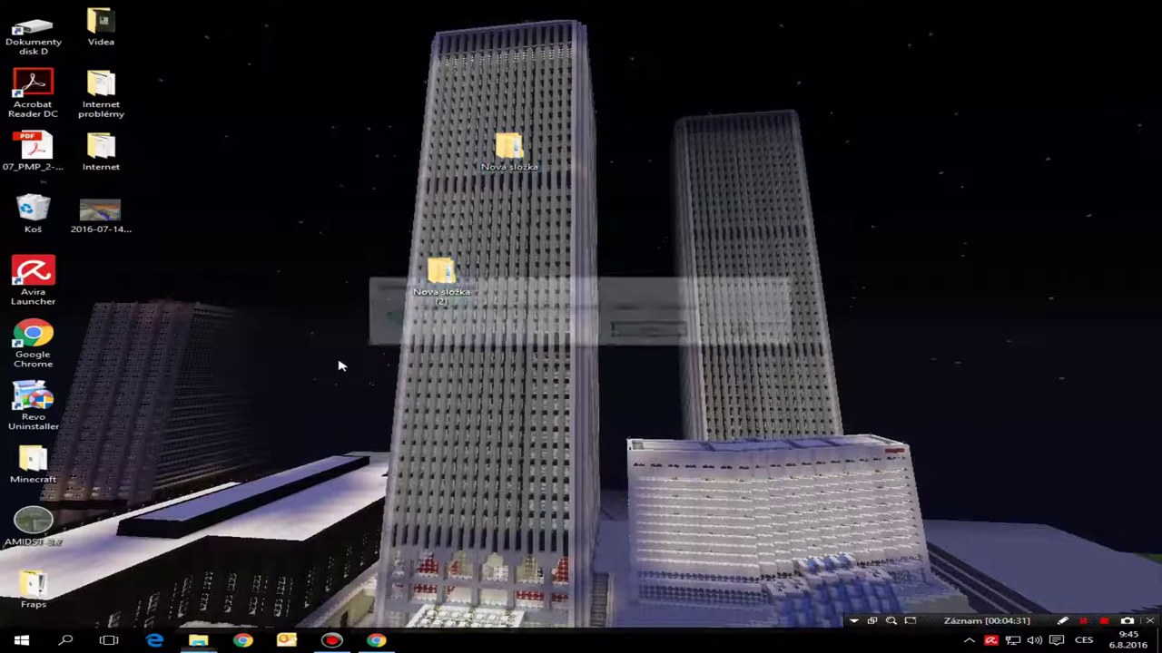
click(652, 330)
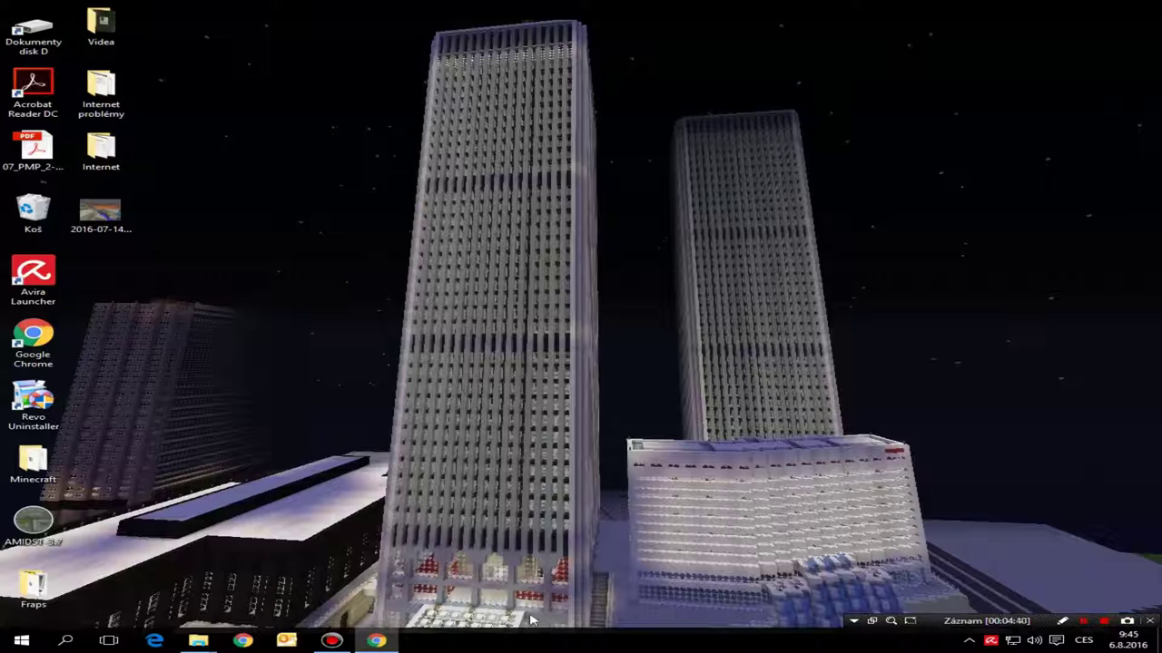
mouse_move(200, 640)
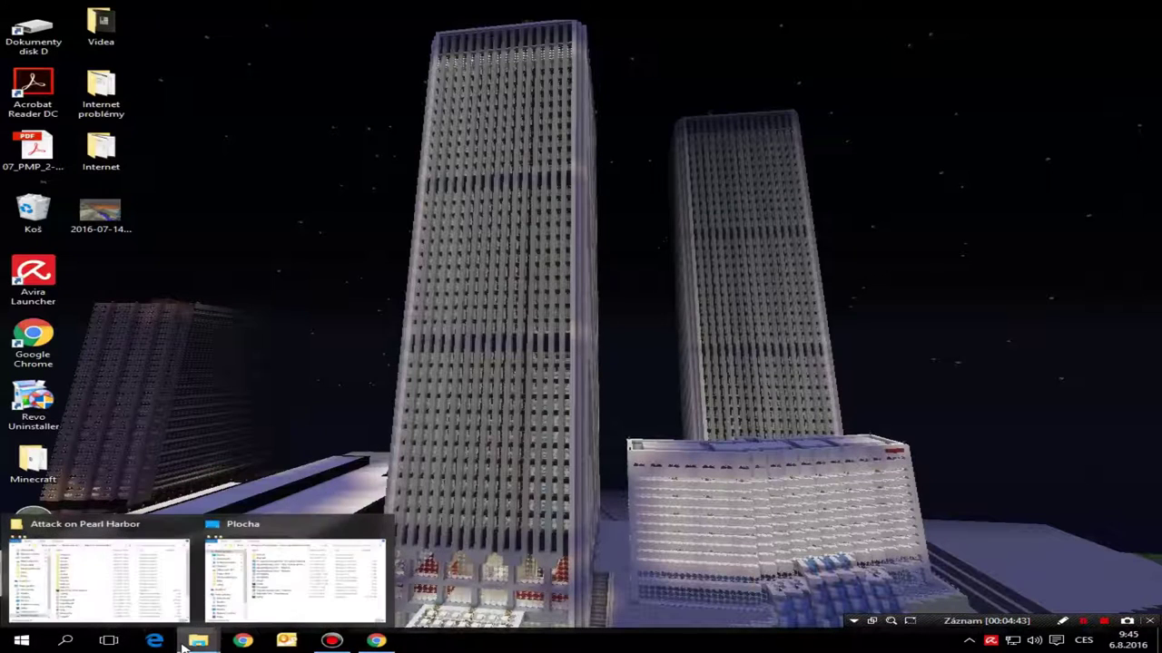
click(377, 524)
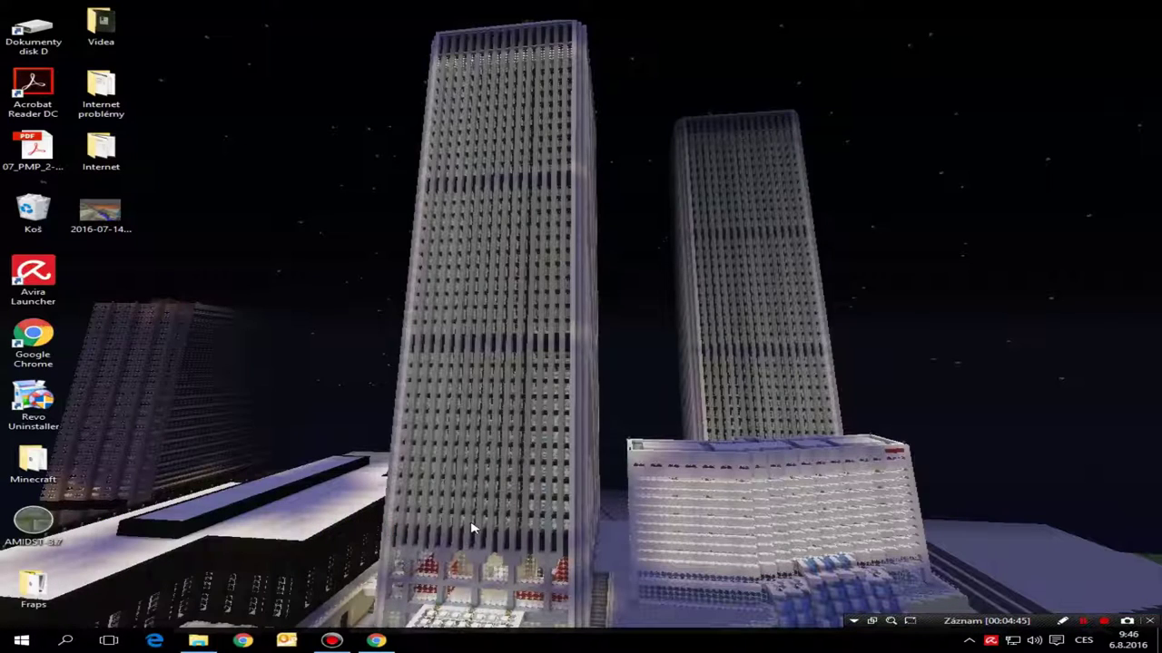